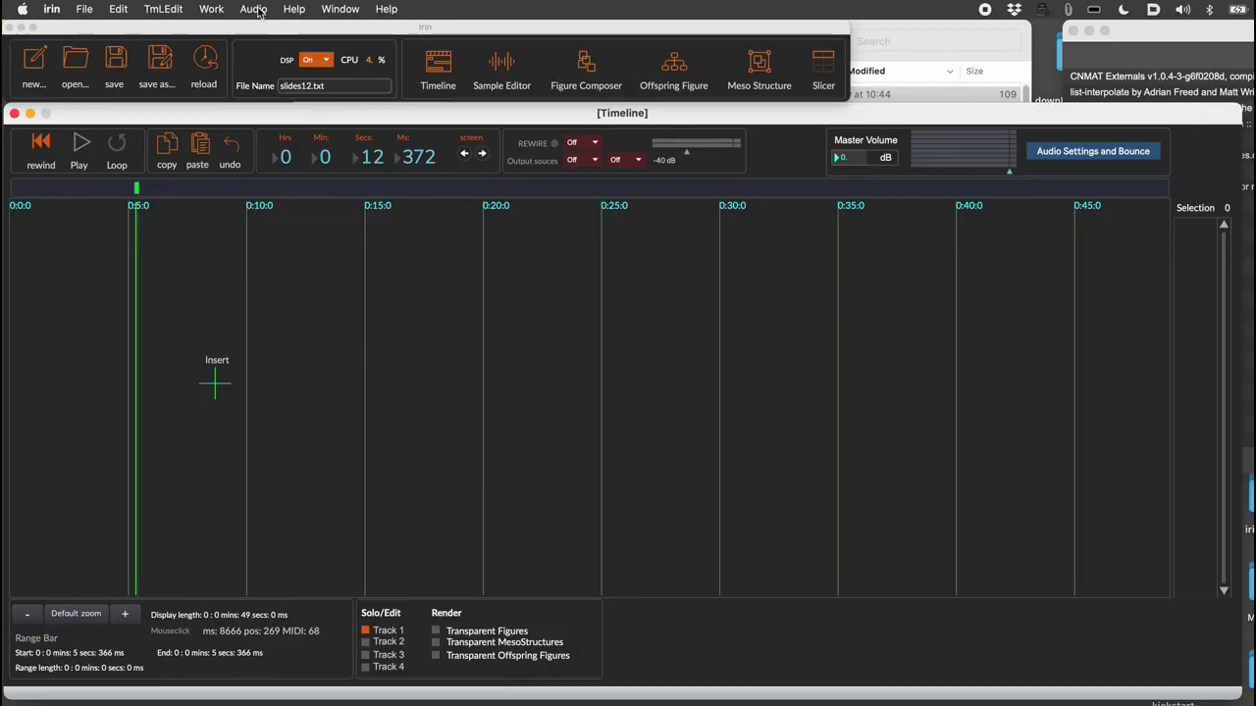
left_click(257, 10)
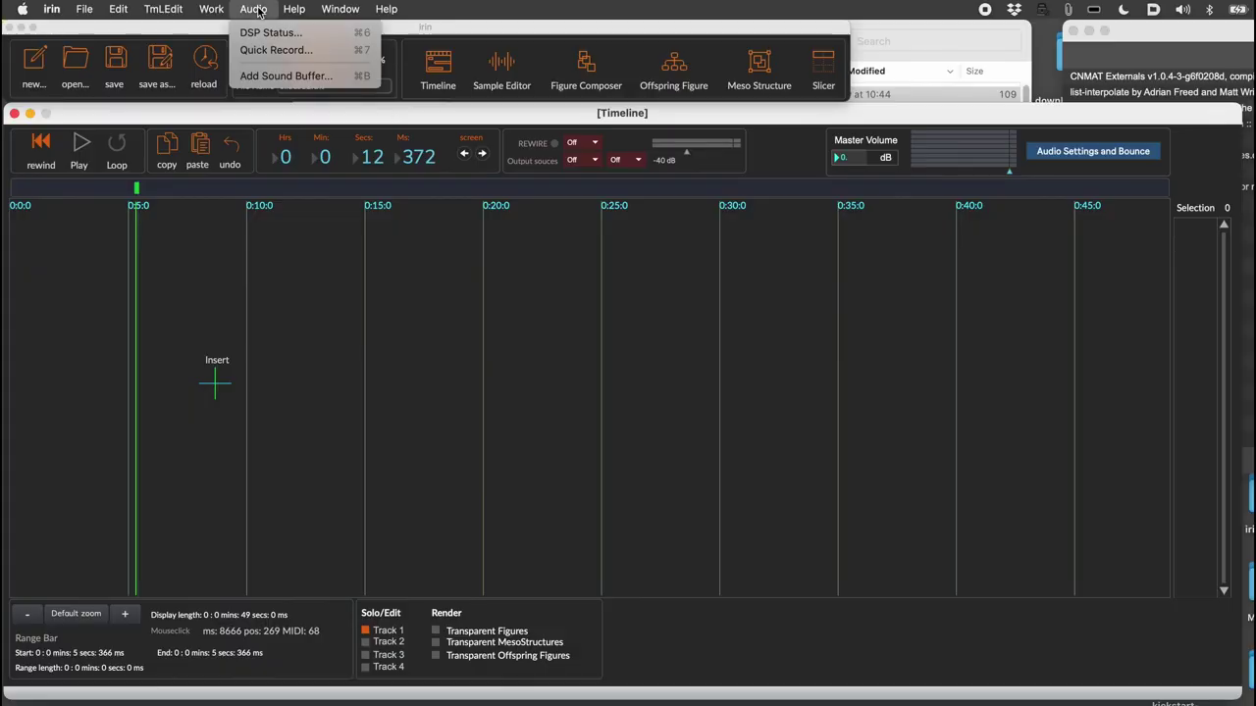
left_click(285, 76)
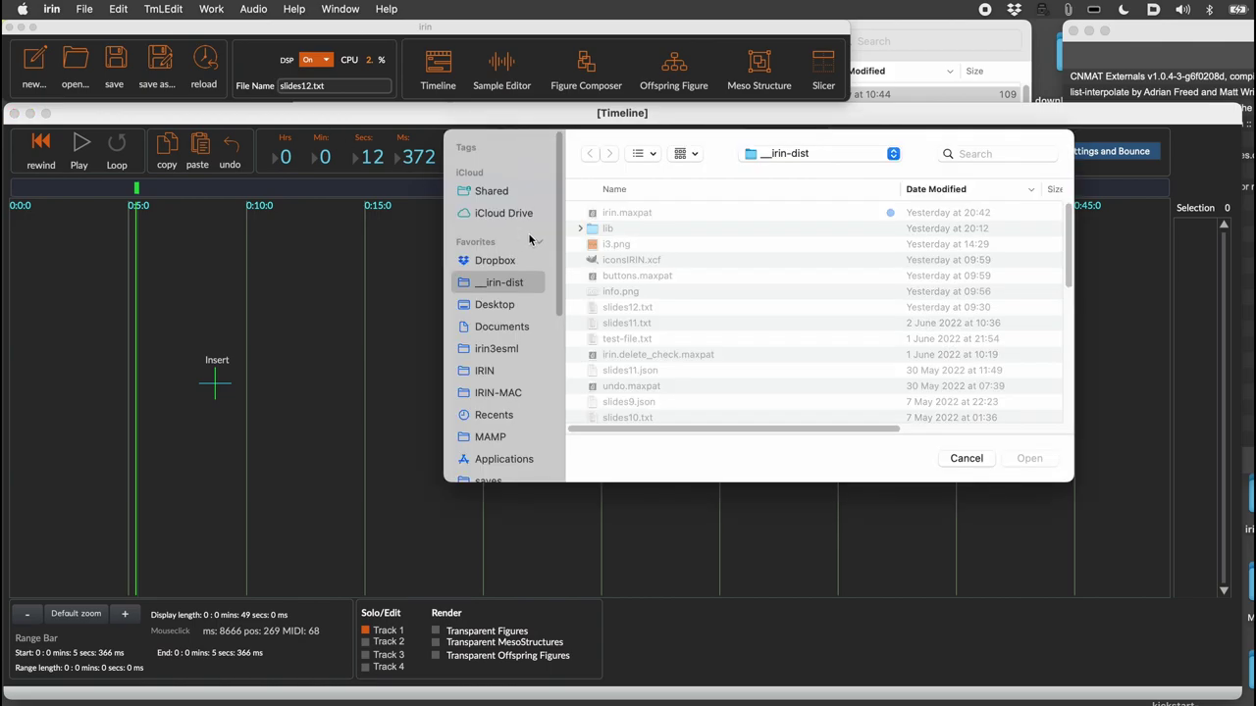
left_click(965, 458)
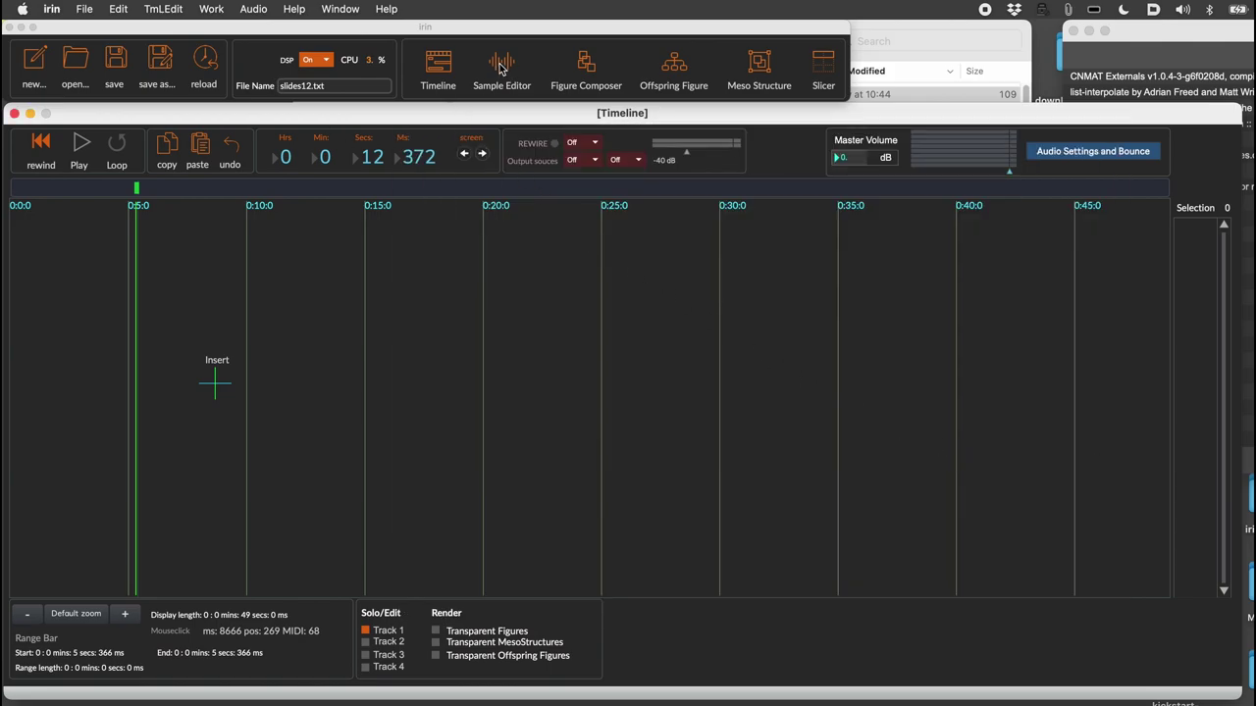
Step: Open the Sample Editor beside the timeline and look at the options for adding, replacing or deleting sound files
left_click(500, 66)
left_click_drag(543, 108, 385, 109)
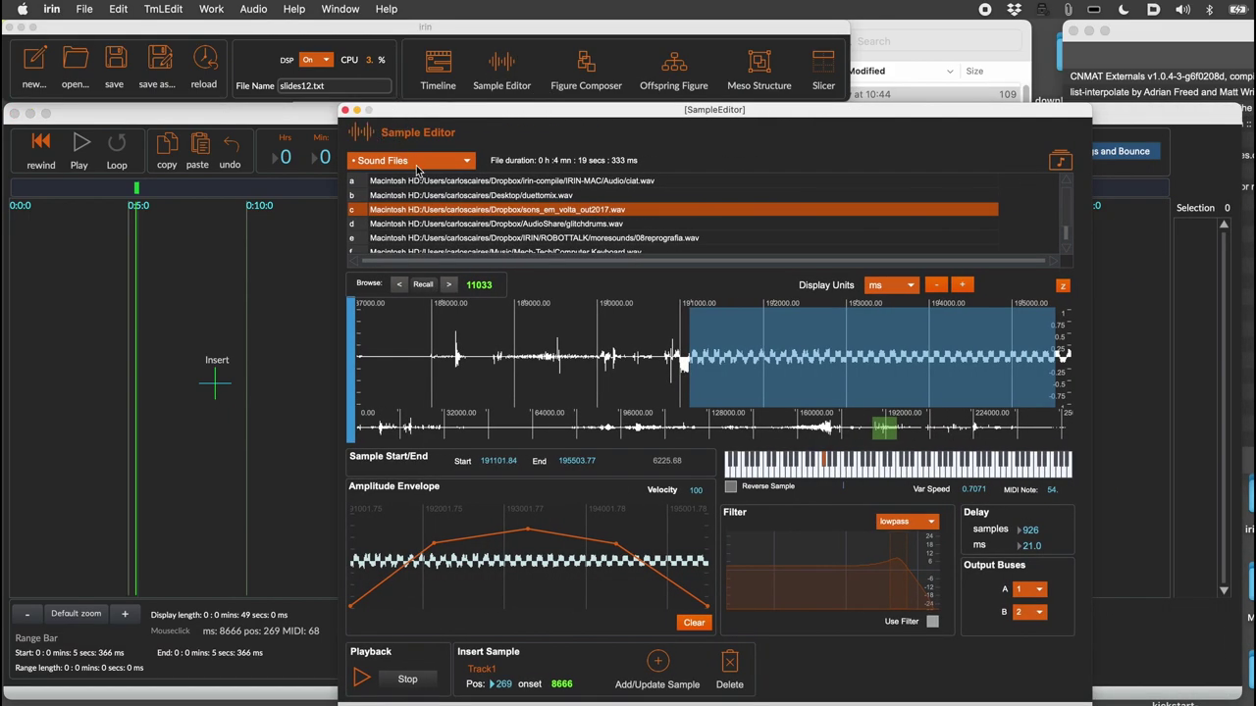
left_click(415, 165)
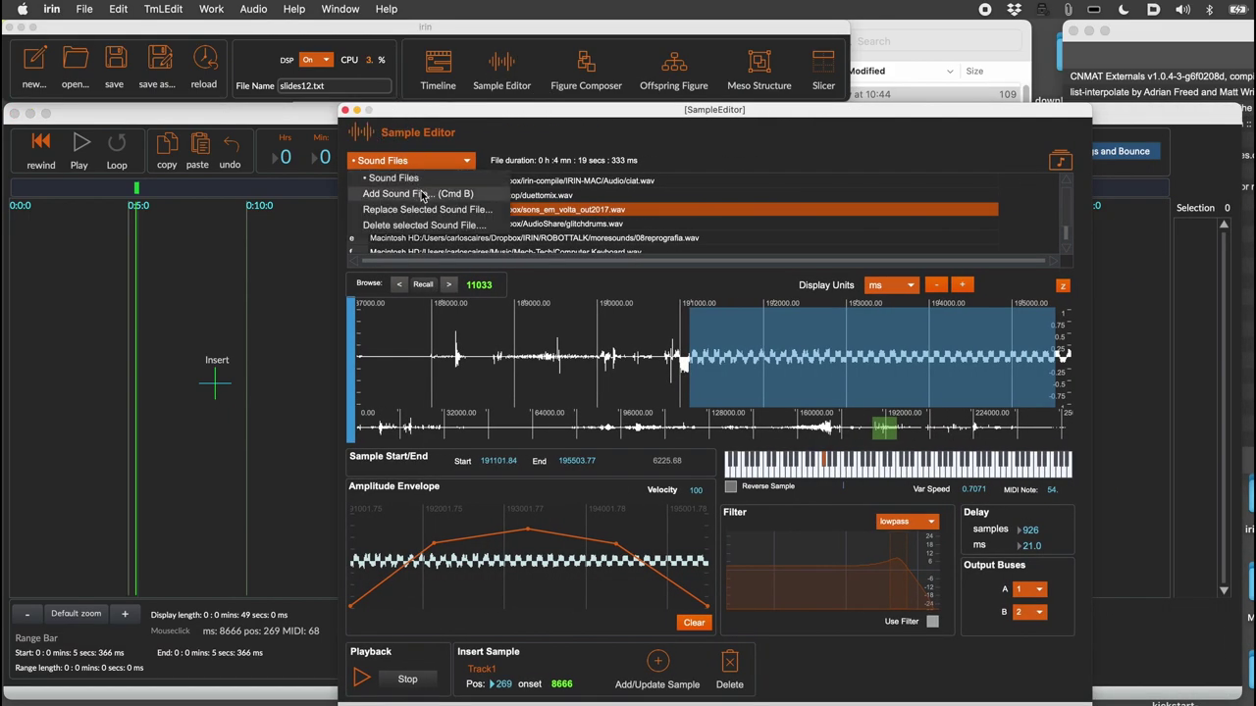
left_click(434, 118)
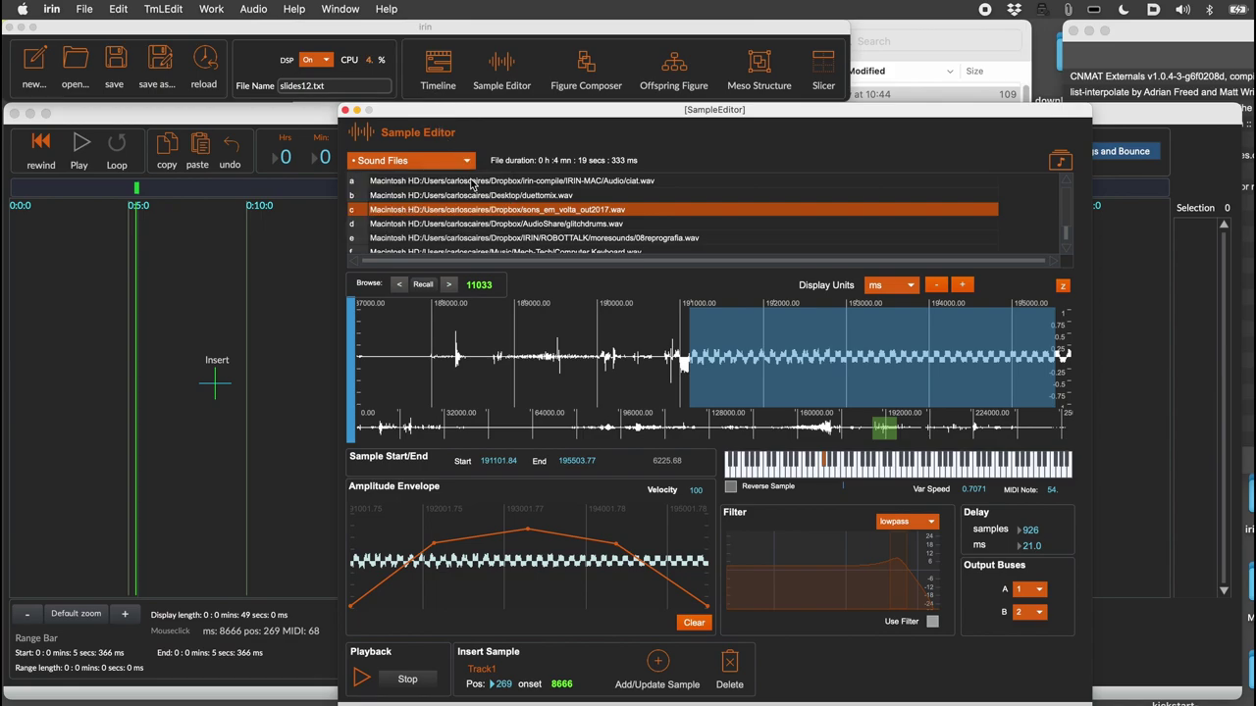
Step: Browse the waveforms of the loaded sound files and select sons_em_volta_out2017.wav
left_click(519, 185)
left_click(520, 195)
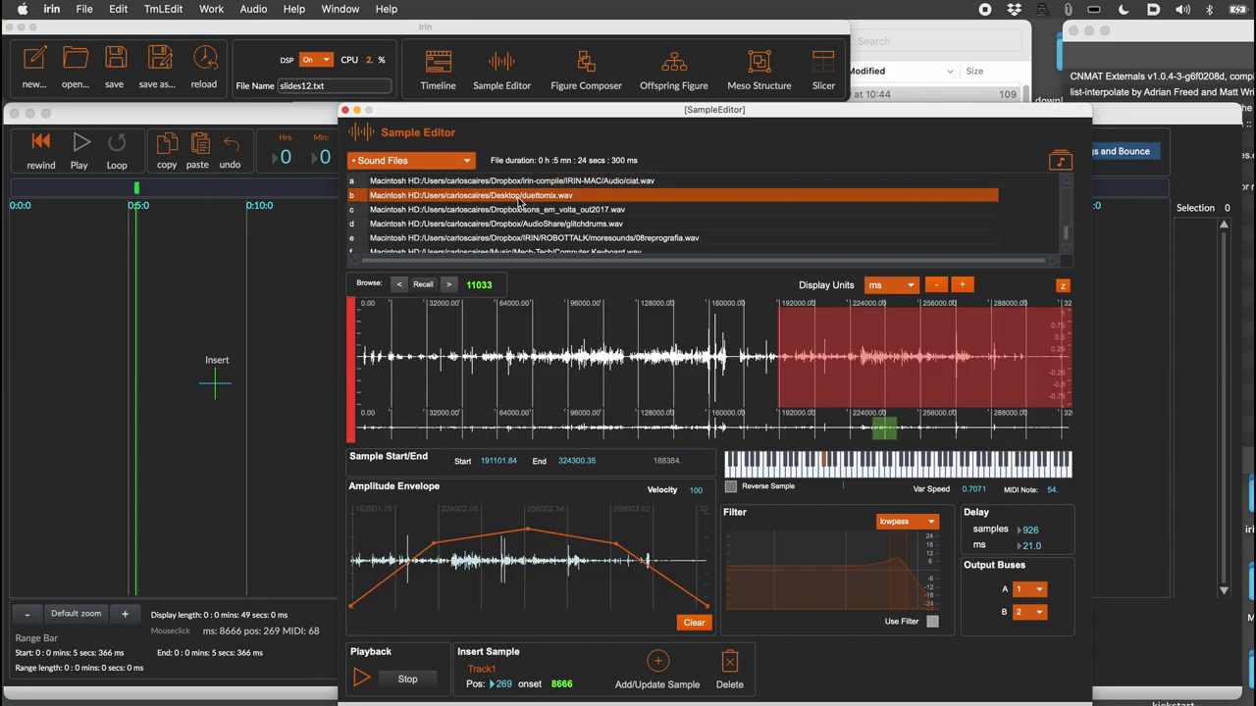
left_click(523, 210)
left_click(522, 226)
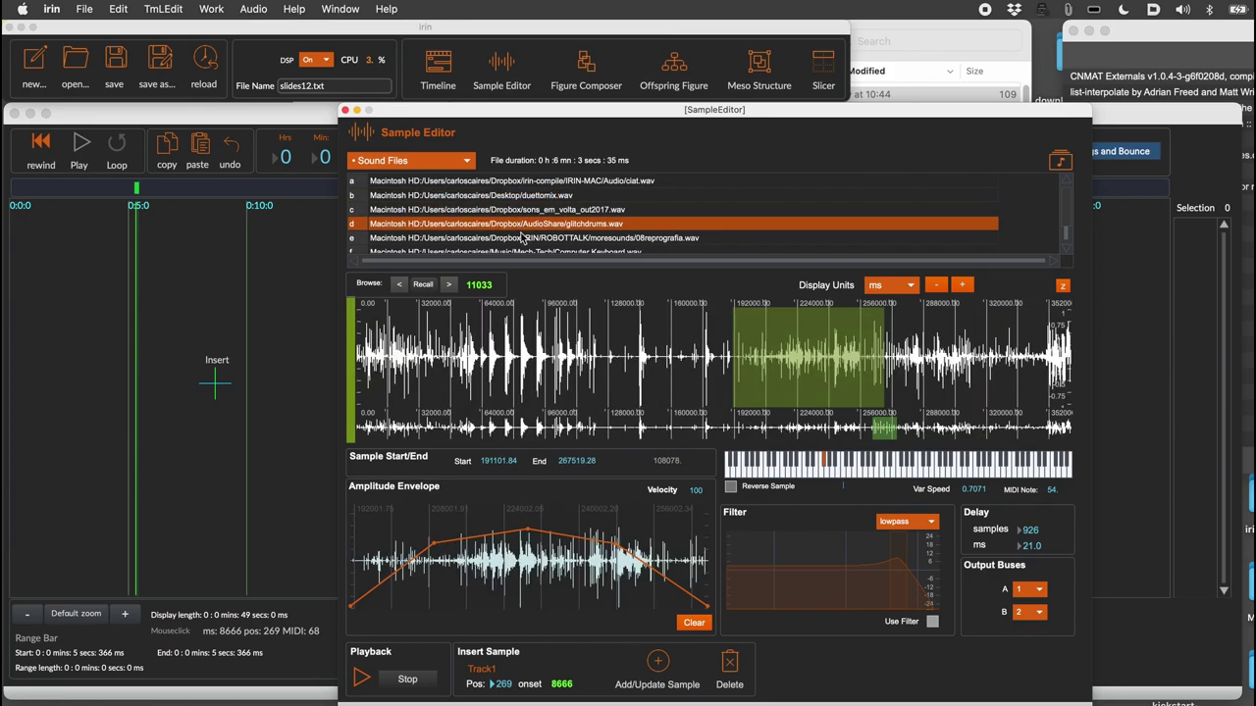
left_click(526, 238)
left_click(530, 252)
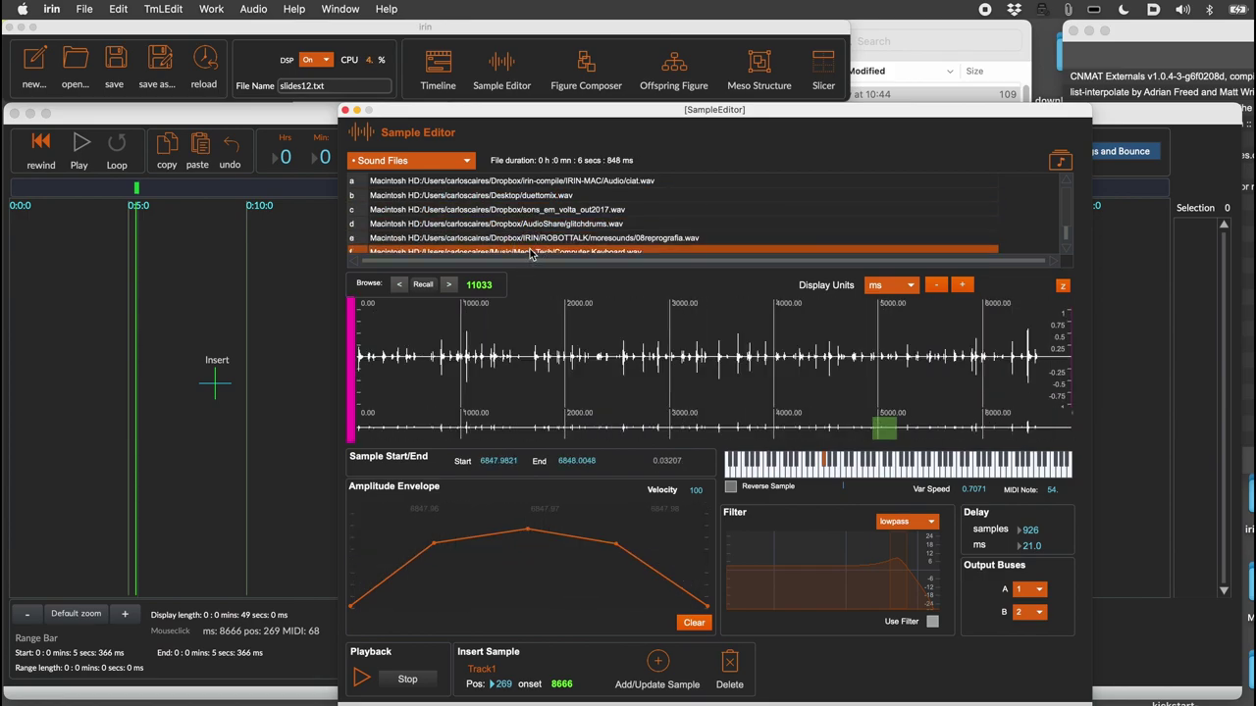
scroll(530, 253, "down", 2)
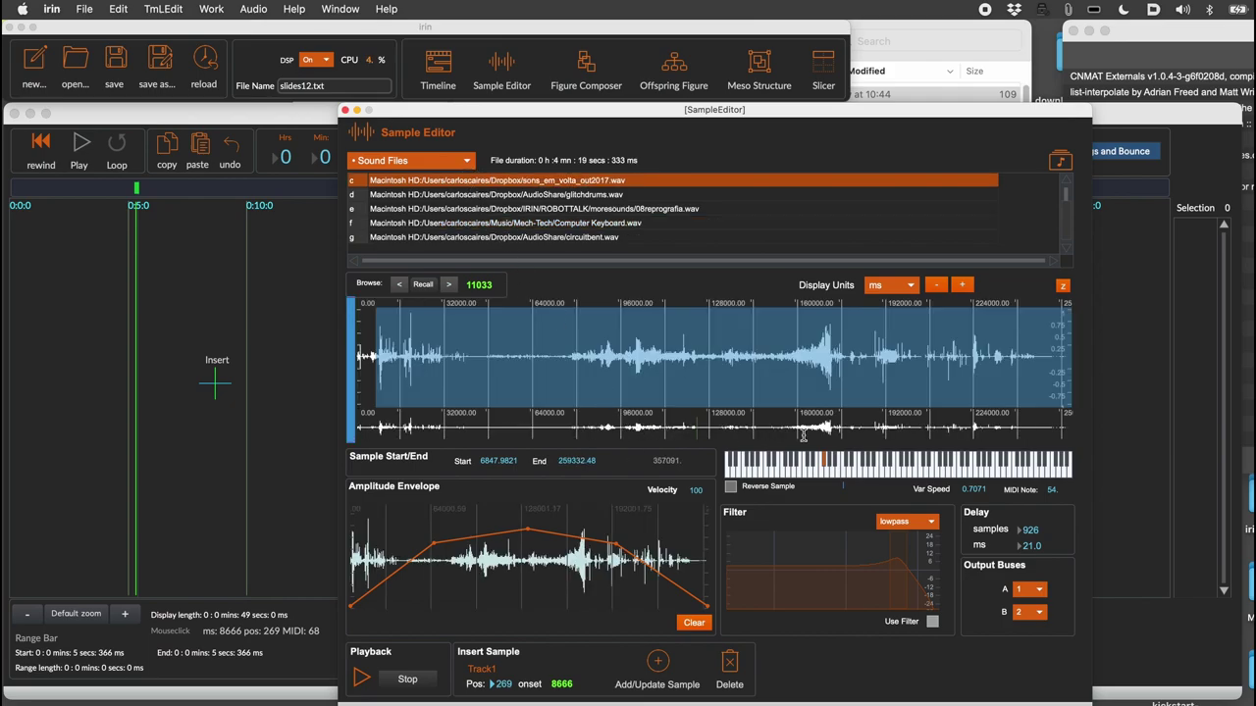
Step: Try a few short regions of the waveform and select the one from about 189974 to 190366 ms
left_click_drag(832, 429, 932, 429)
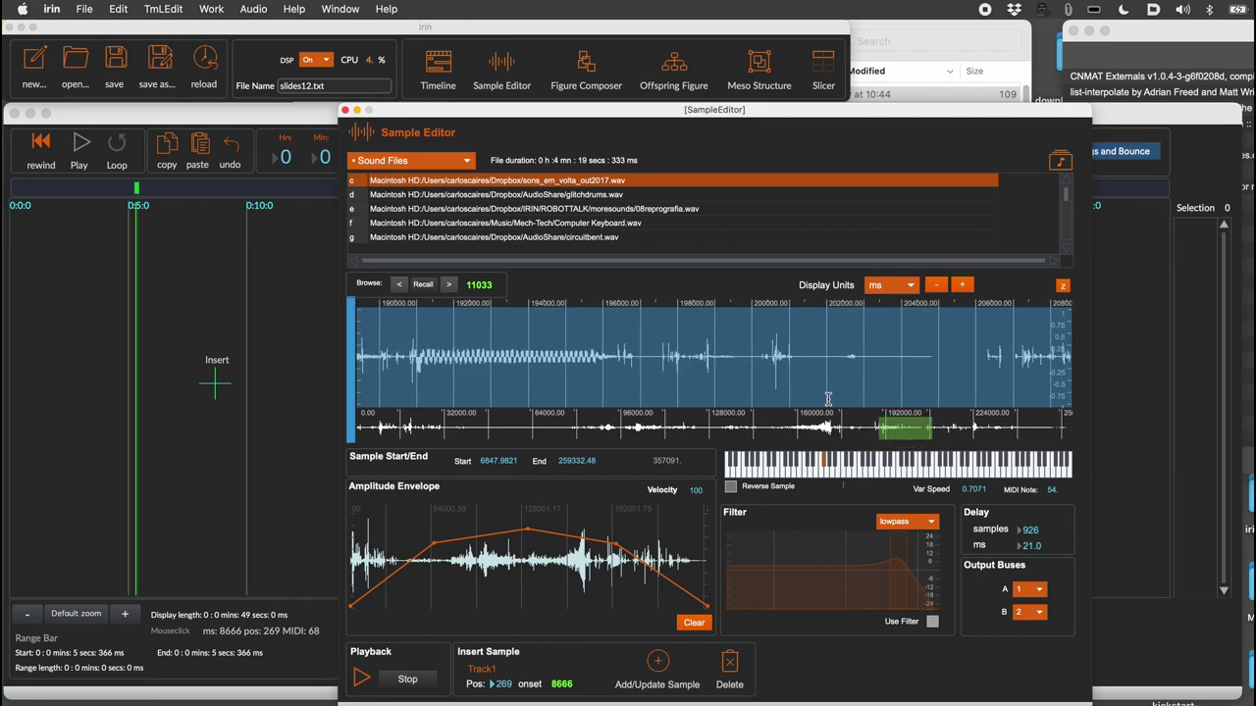
left_click_drag(764, 354, 796, 359)
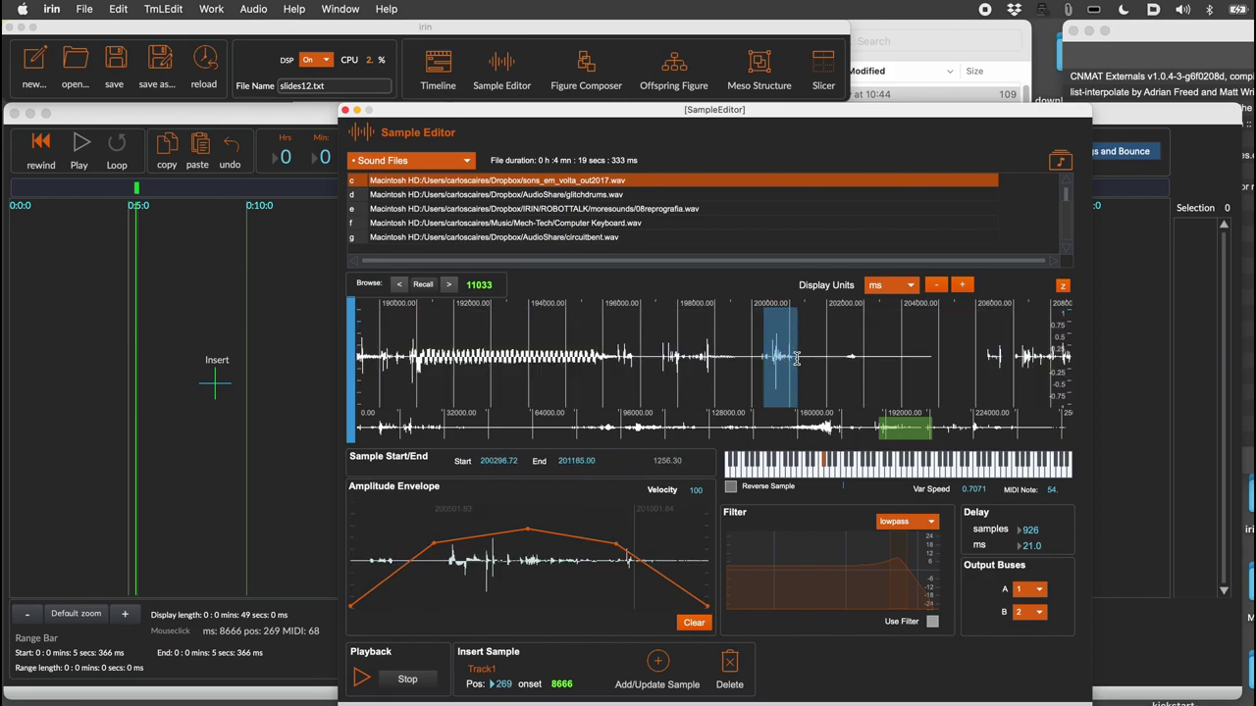
left_click(995, 360)
left_click_drag(995, 360, 1007, 360)
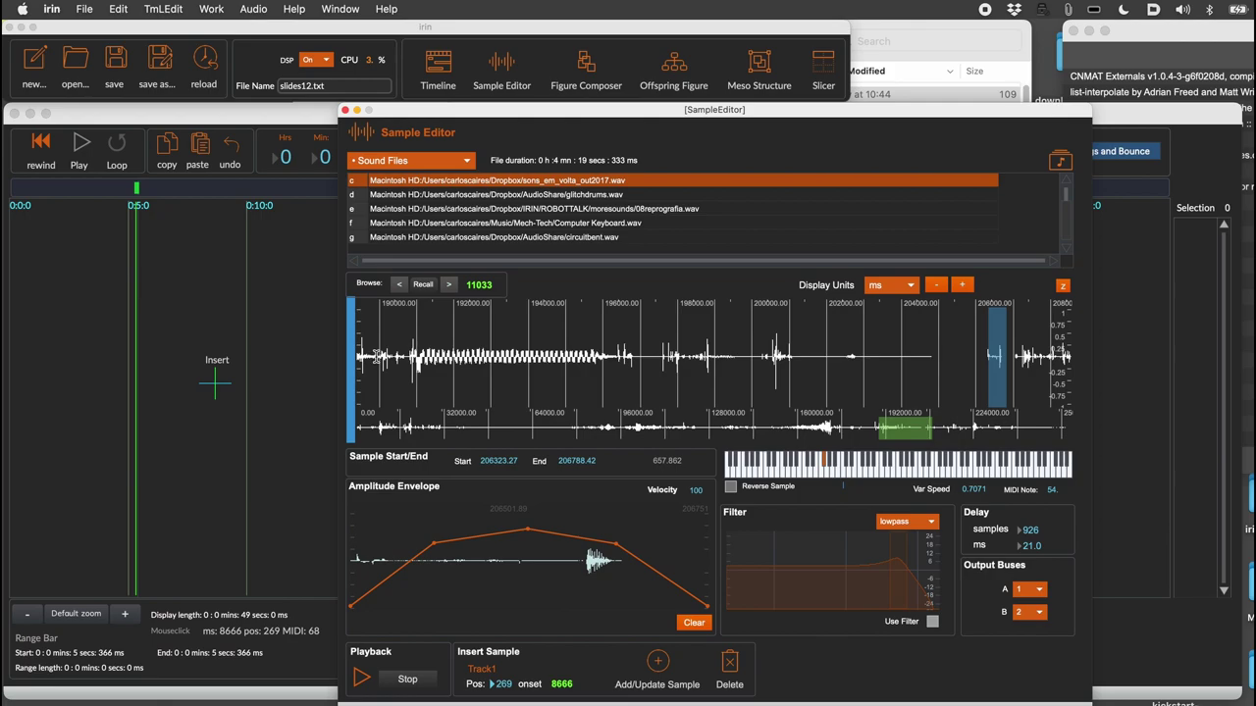
left_click_drag(380, 358, 391, 360)
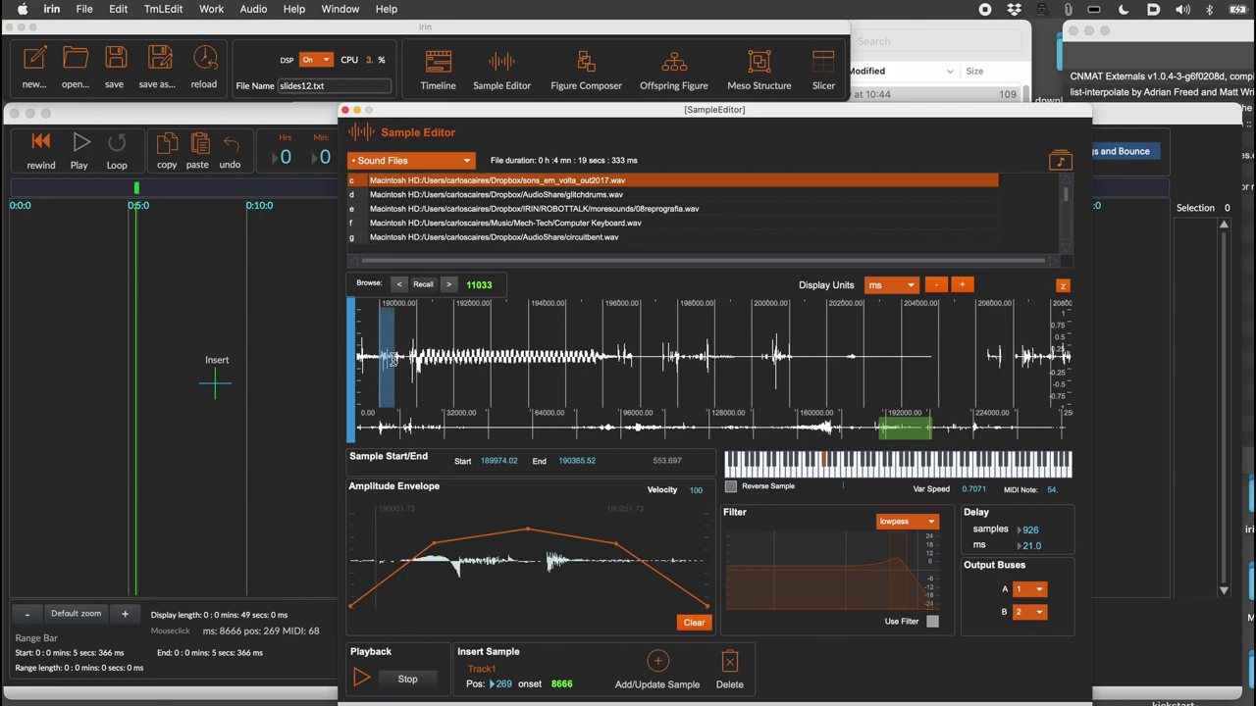
Step: Trim the sample to 190005–190324 ms, shift two amplitude envelope points earlier for a fast attack, and play it
left_click_drag(429, 549, 359, 520)
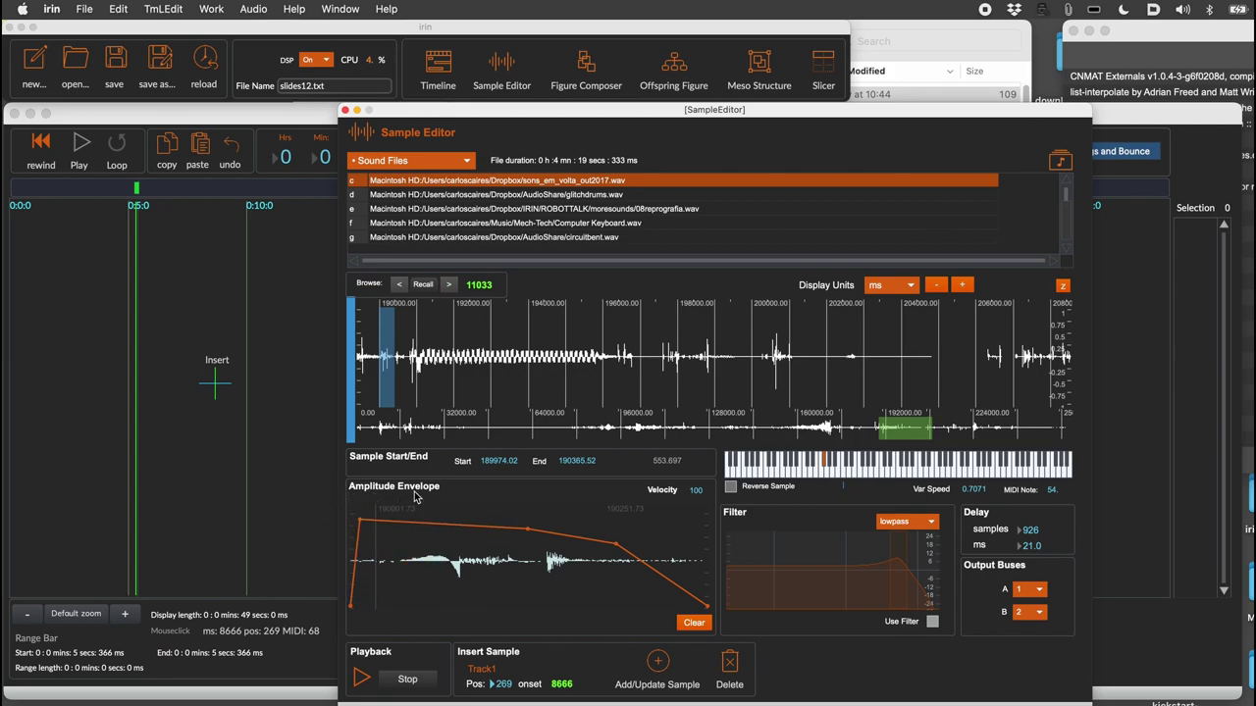
left_click_drag(496, 463, 484, 435)
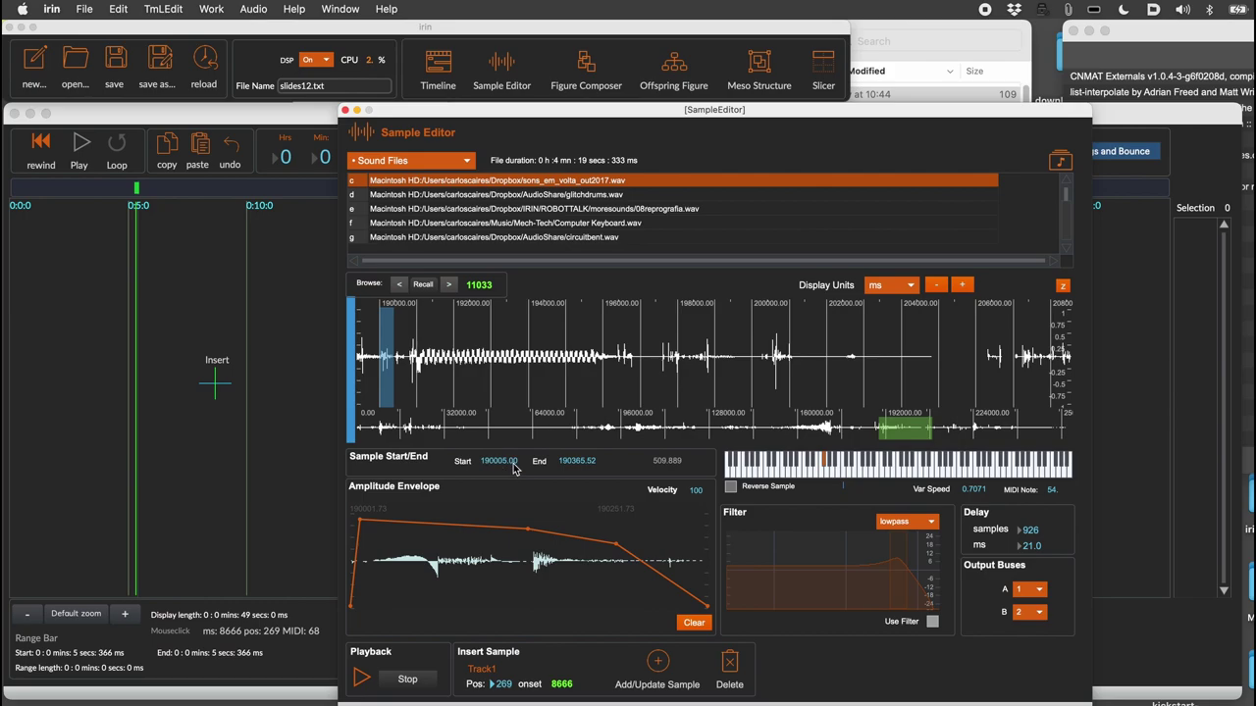
left_click_drag(579, 467, 576, 494)
left_click_drag(528, 529, 428, 537)
left_click(362, 678)
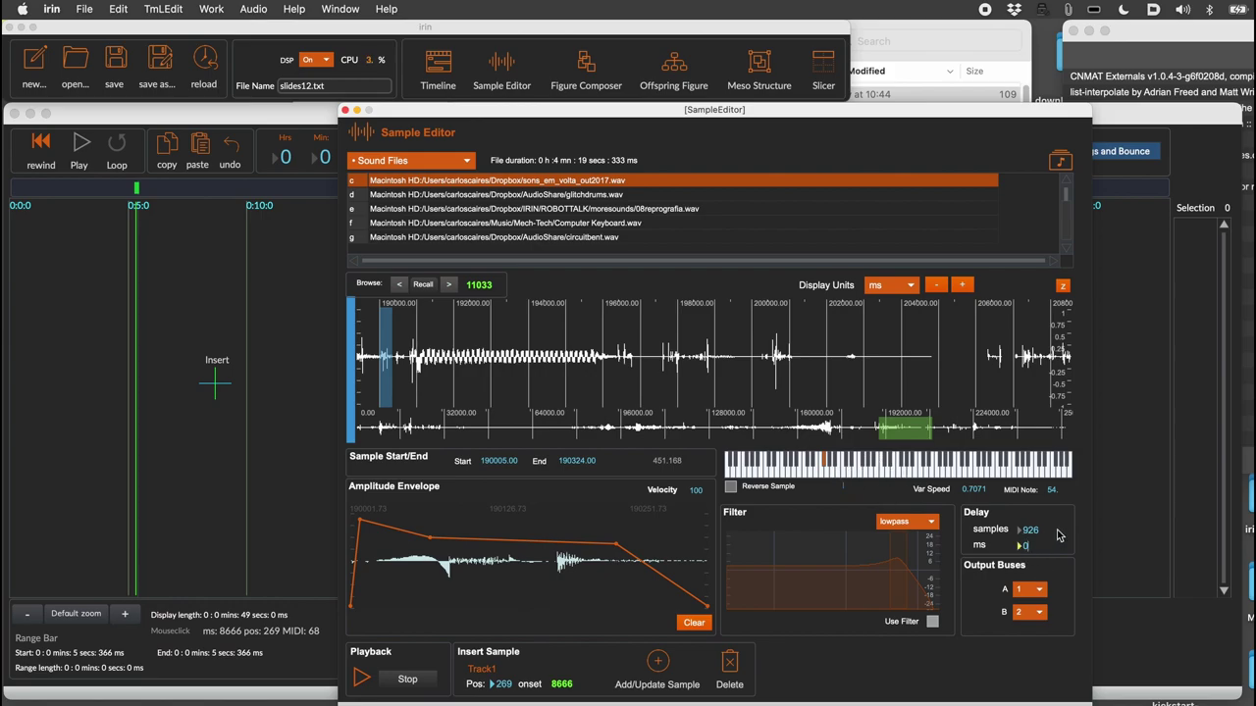
Step: Set the delay to 0 ms and audition the sample at several pitches, ending on MIDI note 55
key("Return")
left_click(844, 475)
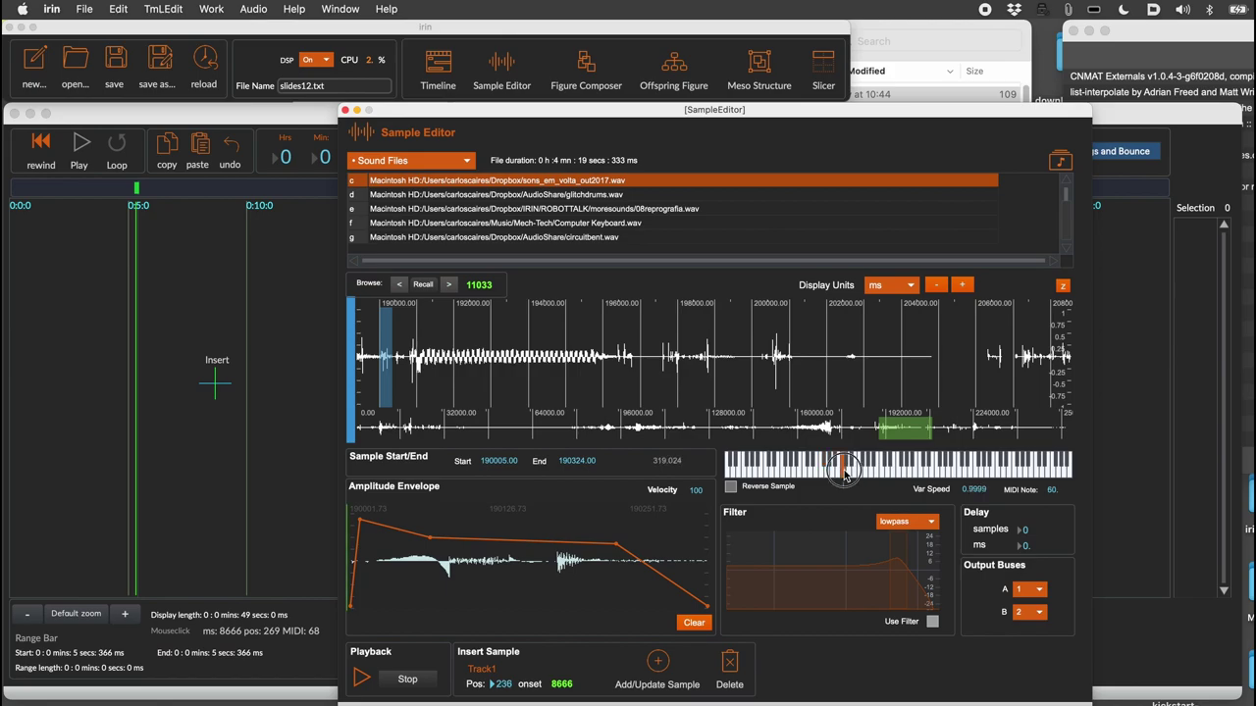
left_click(815, 471)
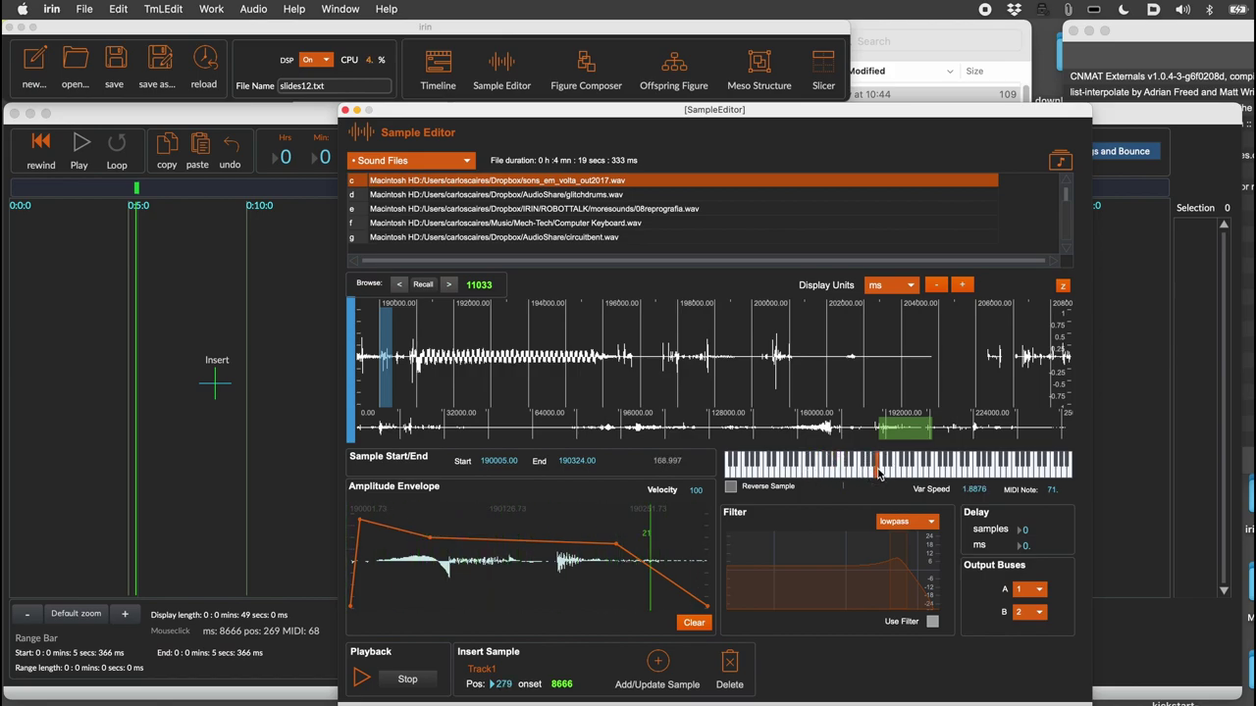
left_click(827, 471)
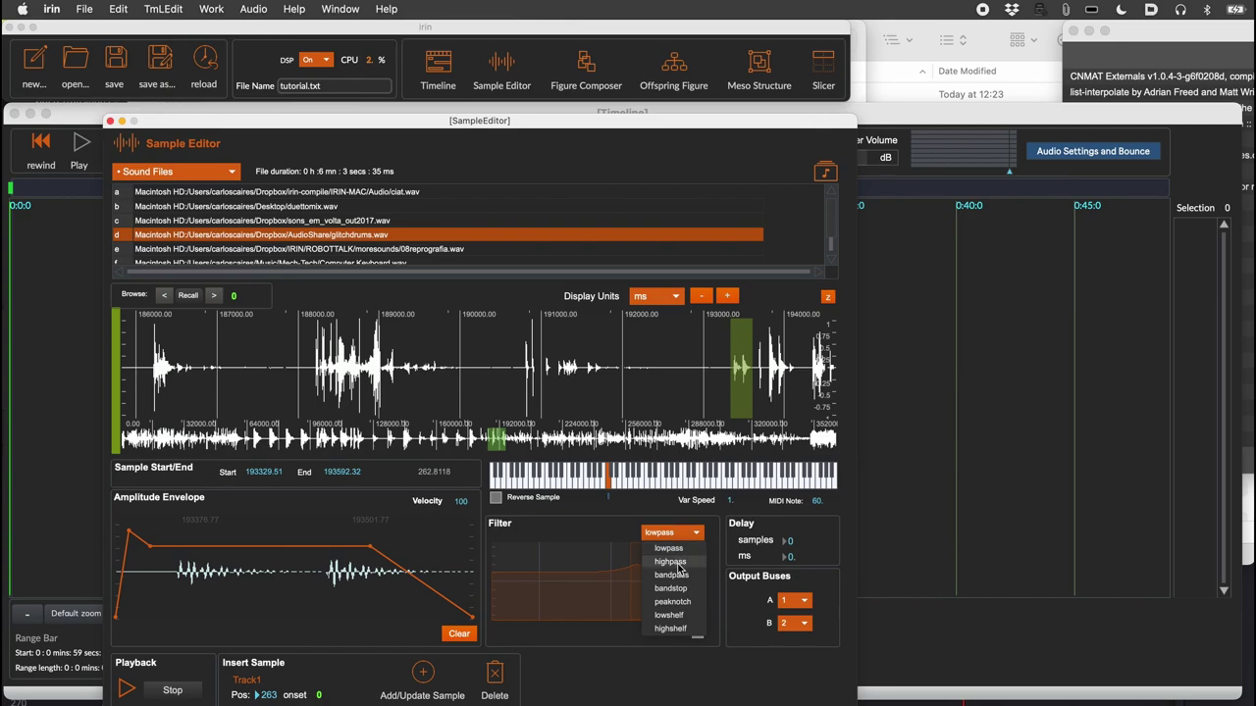
Step: Try the bandstop and highpass filter types on the sample and return the filter to lowpass
left_click(679, 589)
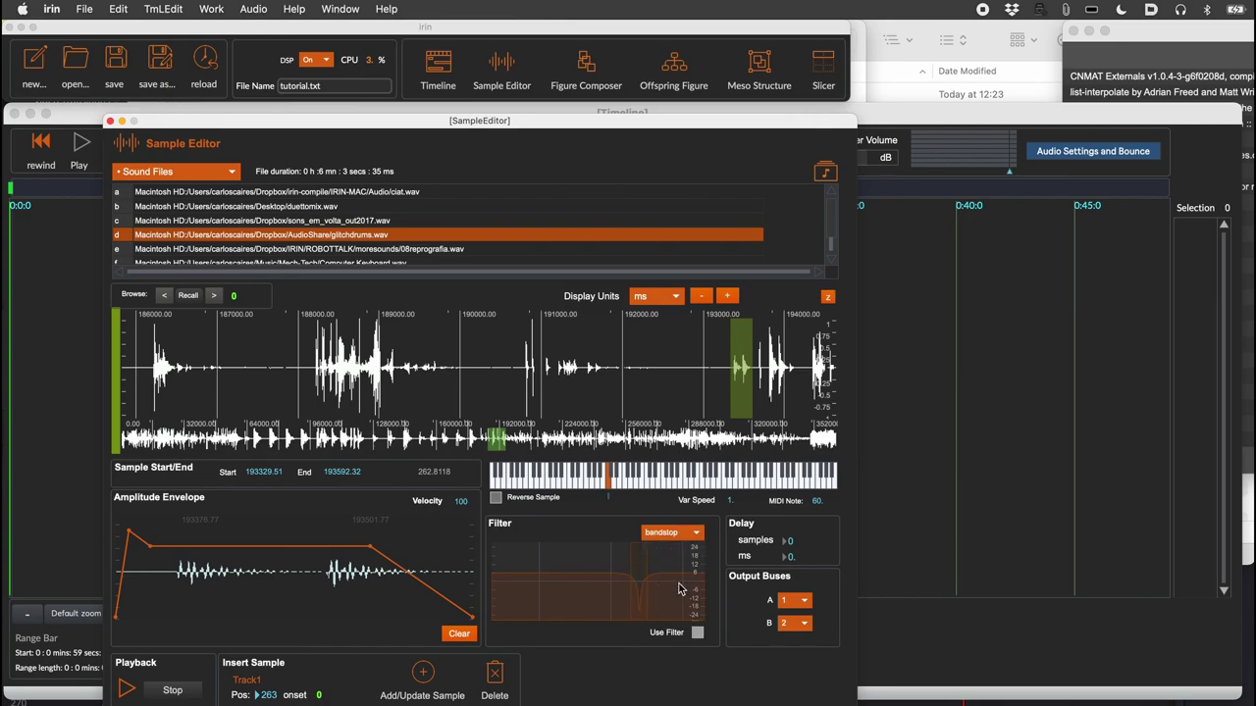
left_click(672, 532)
left_click(670, 562)
left_click(672, 535)
left_click(668, 549)
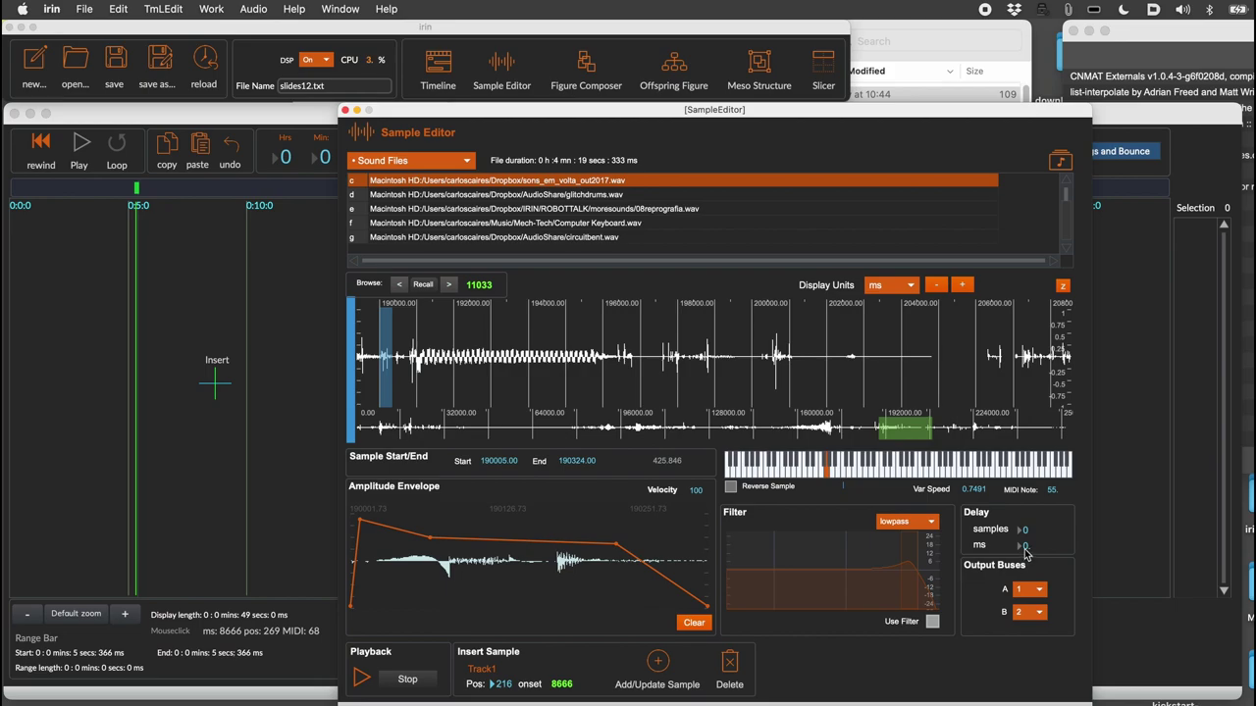
Step: Set the sample's delay to 27 ms and audition it at MIDI note 55
mouse_move(1024, 547)
left_mouse_down()
mouse_move(1025, 530)
mouse_move(1026, 550)
left_mouse_up()
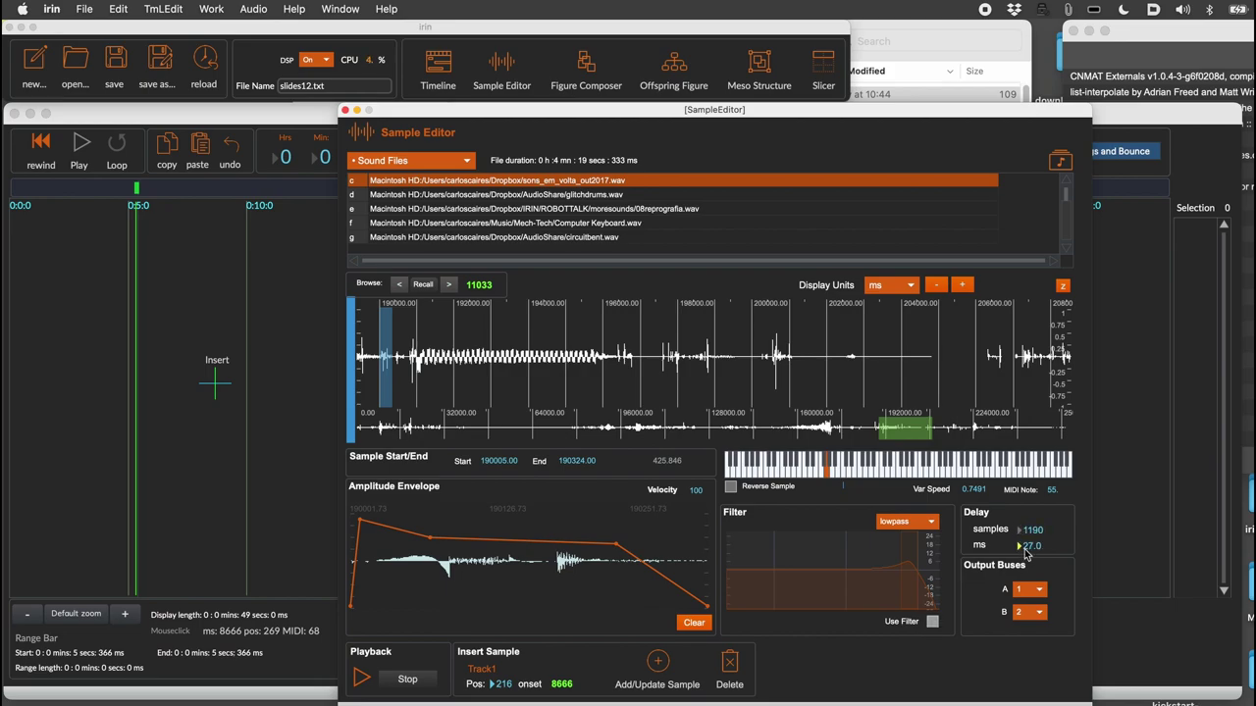
left_click(827, 473)
Step: Audition the reversed sample at MIDI notes 53 and 38, and turn reverse off to hear it at note 43
left_click(731, 488)
left_click(820, 473)
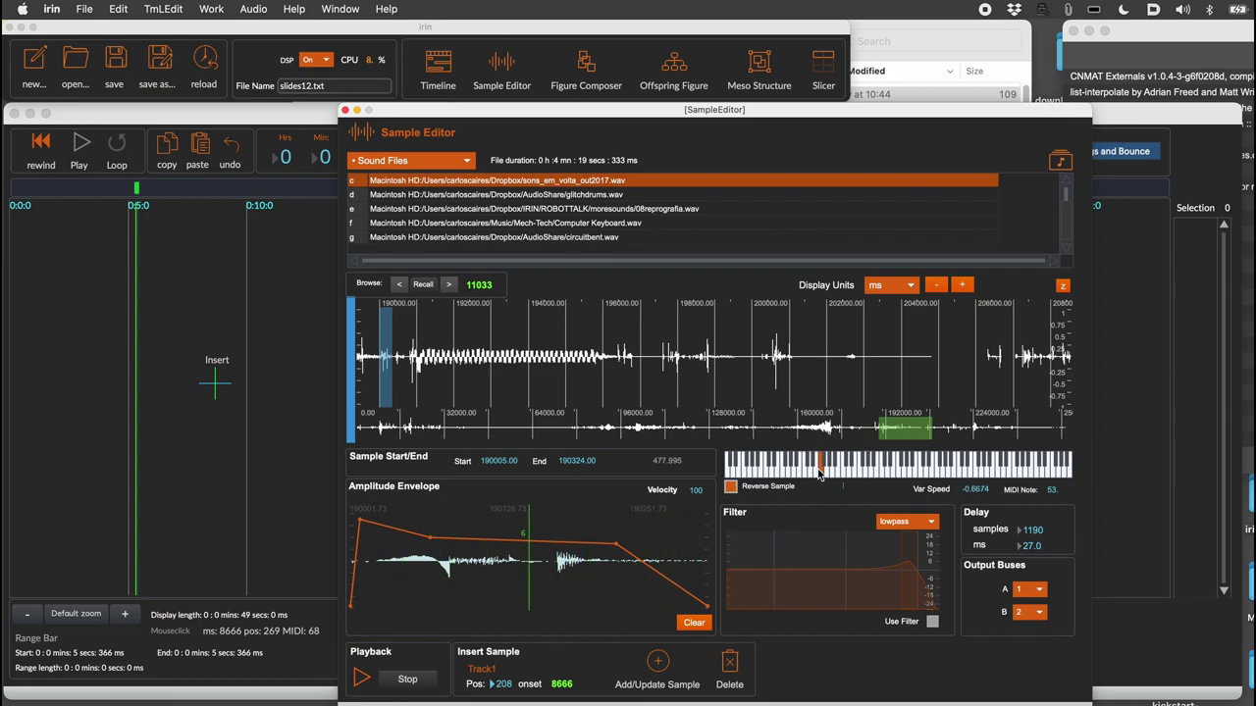
left_click(771, 471)
left_click(731, 488)
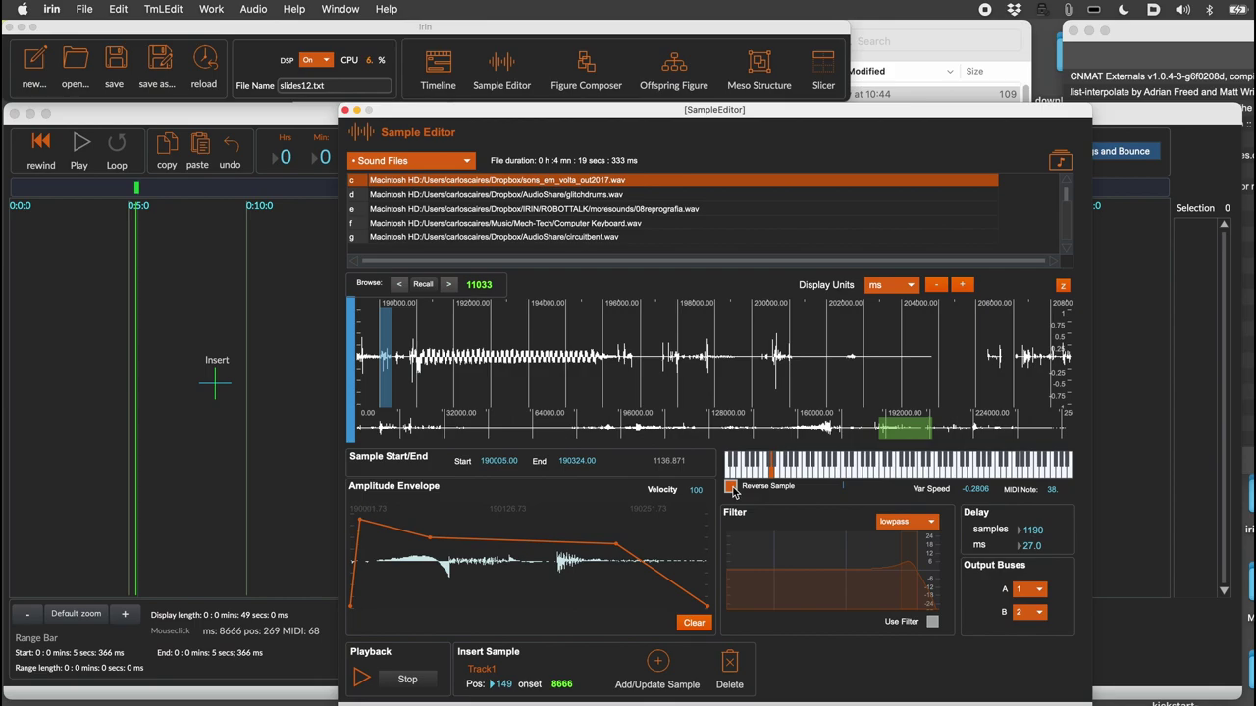
left_click(788, 475)
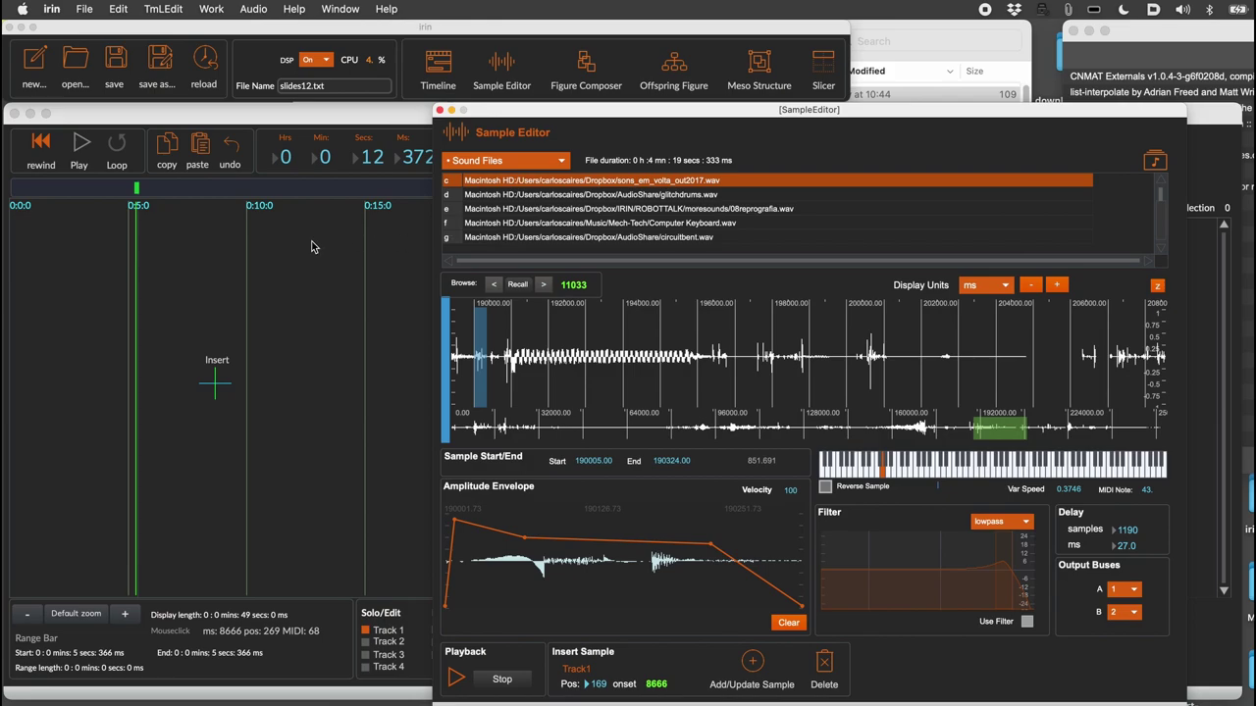
Step: Add the sample to Track 1 at 6 seconds with MIDI note 60
left_click(153, 190)
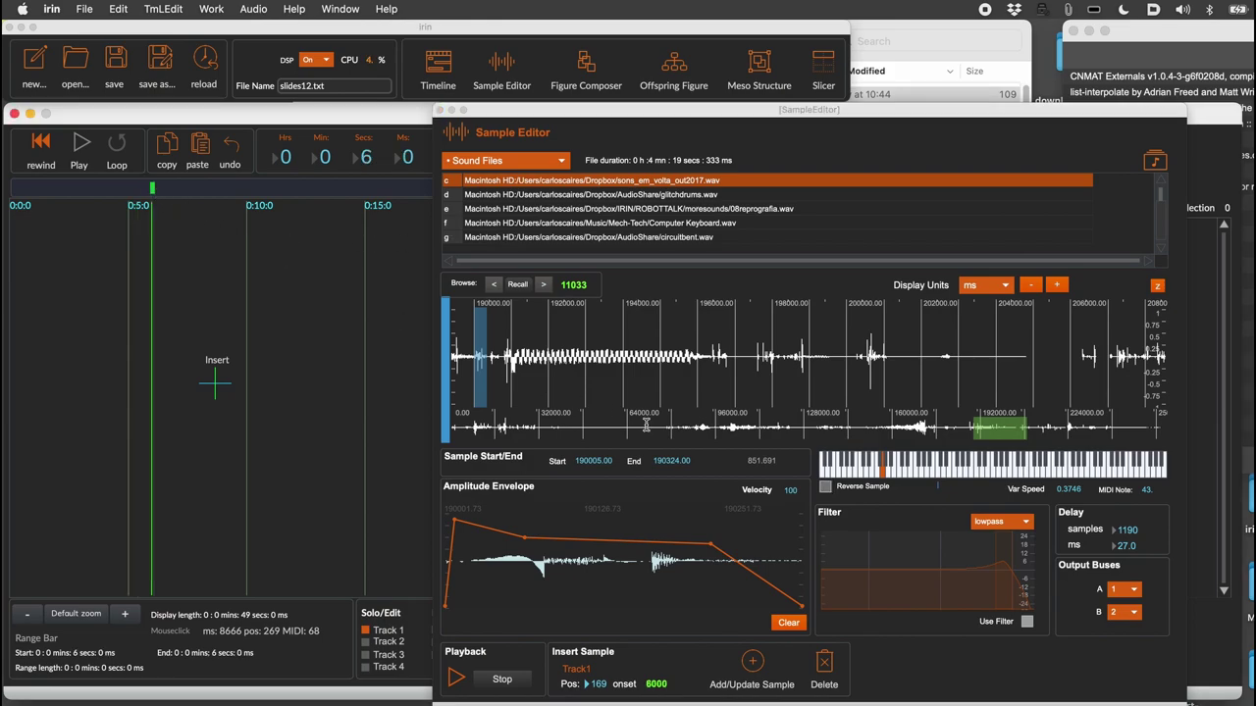
left_click(938, 477)
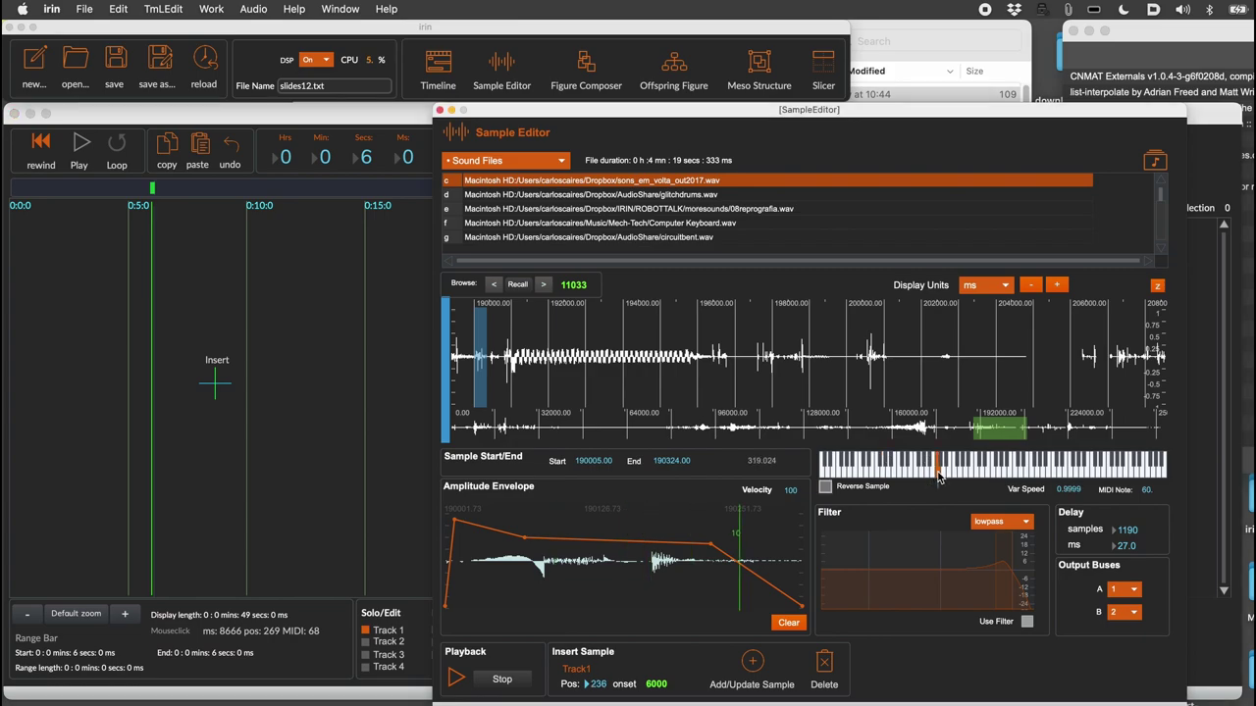
left_click(754, 665)
Step: Play the timeline from 4.9 seconds through the inserted sample and stop playback
left_click(150, 132)
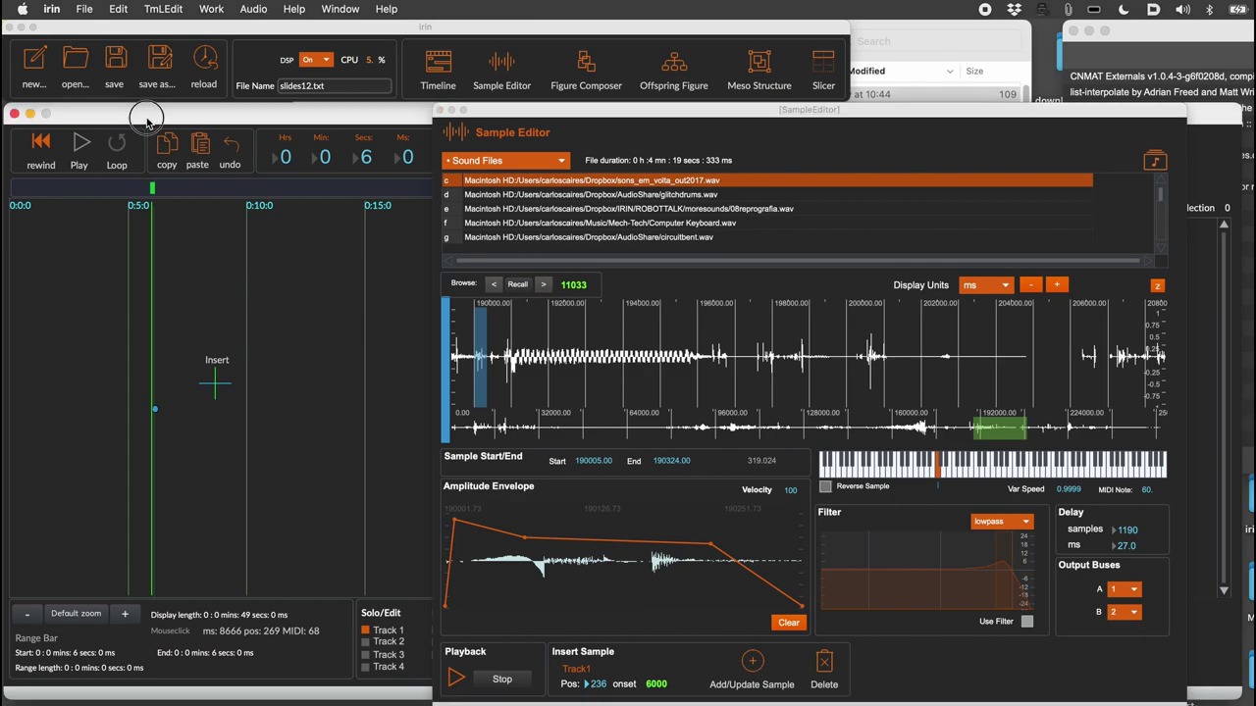
left_click(127, 191)
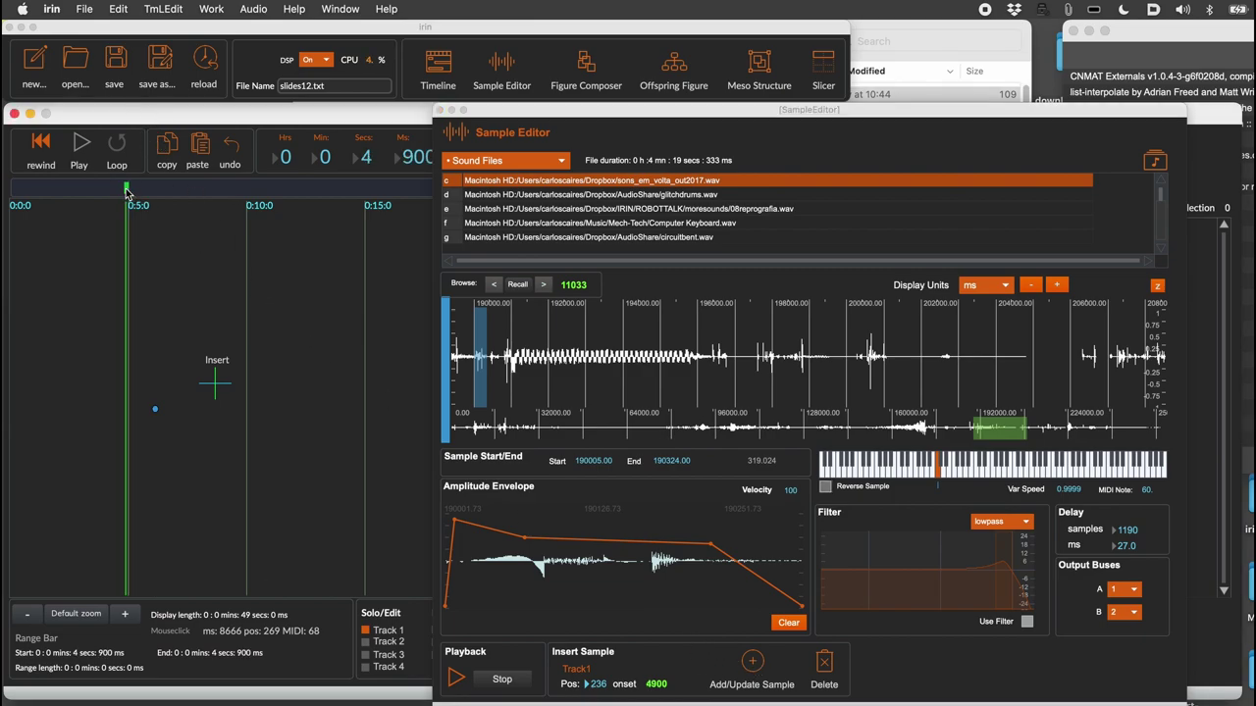
left_click(80, 145)
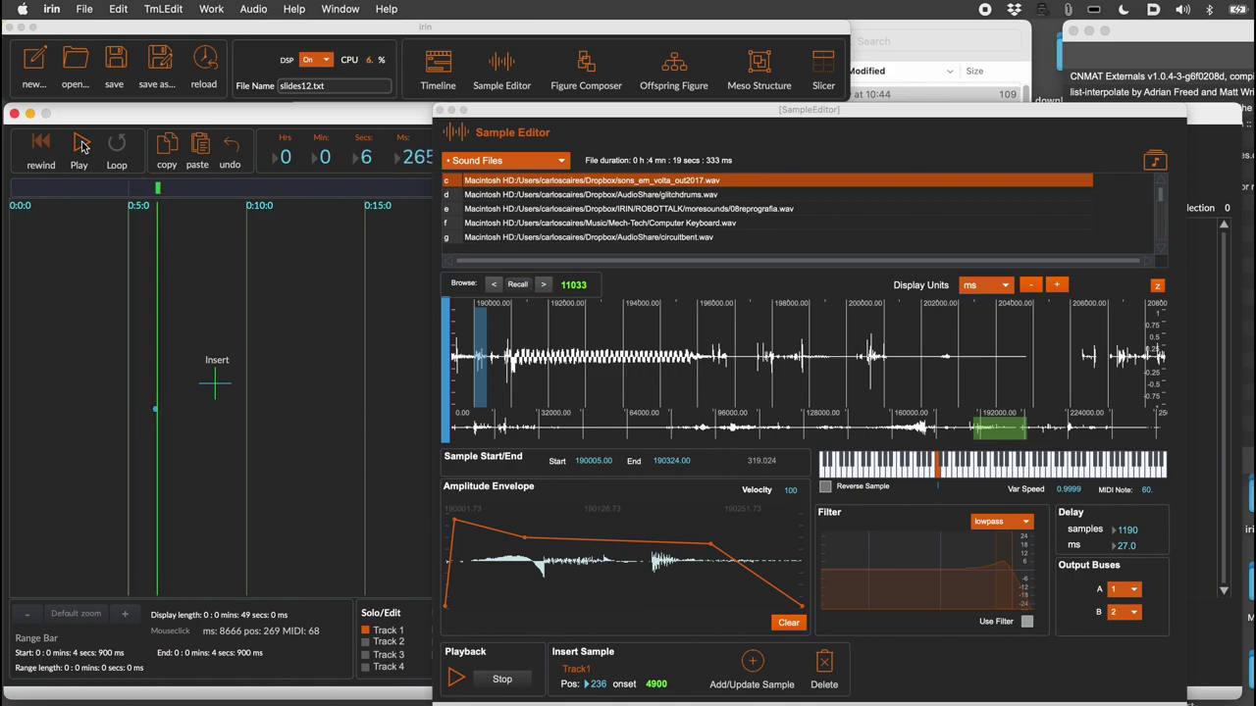
left_click(81, 145)
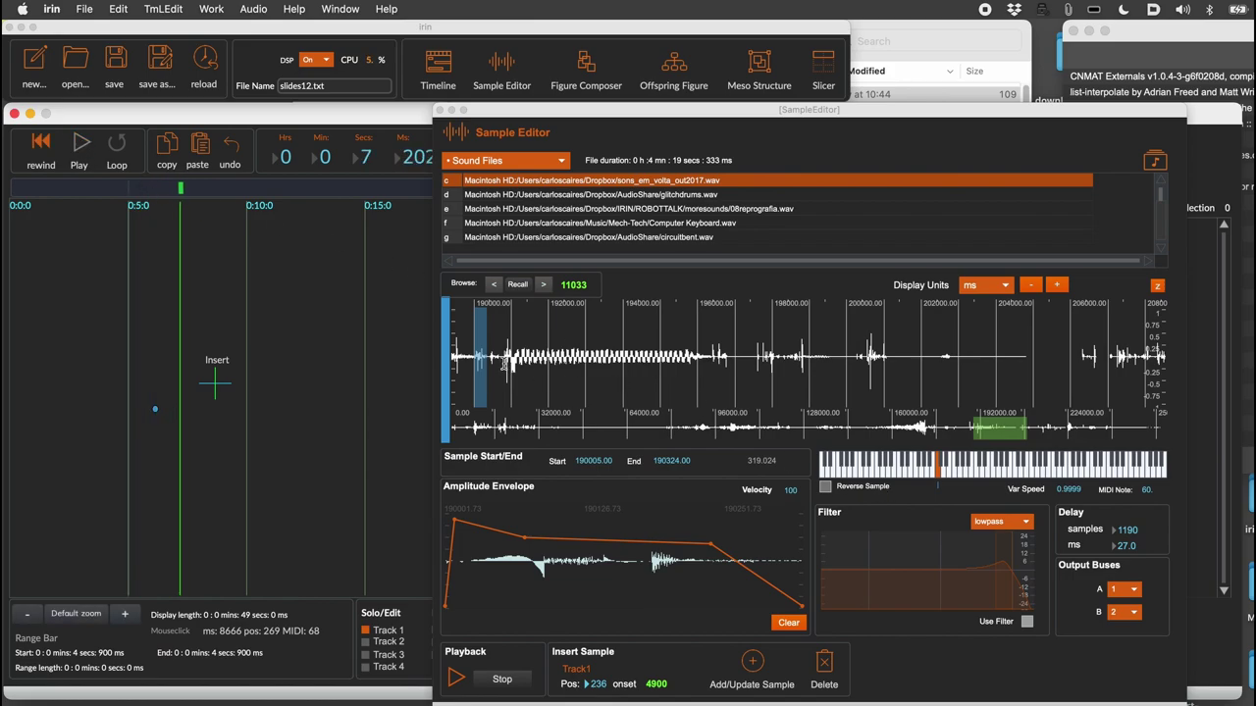
Step: Audition the long oscillating section at MIDI note 50 and narrow the selection to about 192078–195109 ms
left_click(540, 365)
left_click_drag(507, 365, 709, 376)
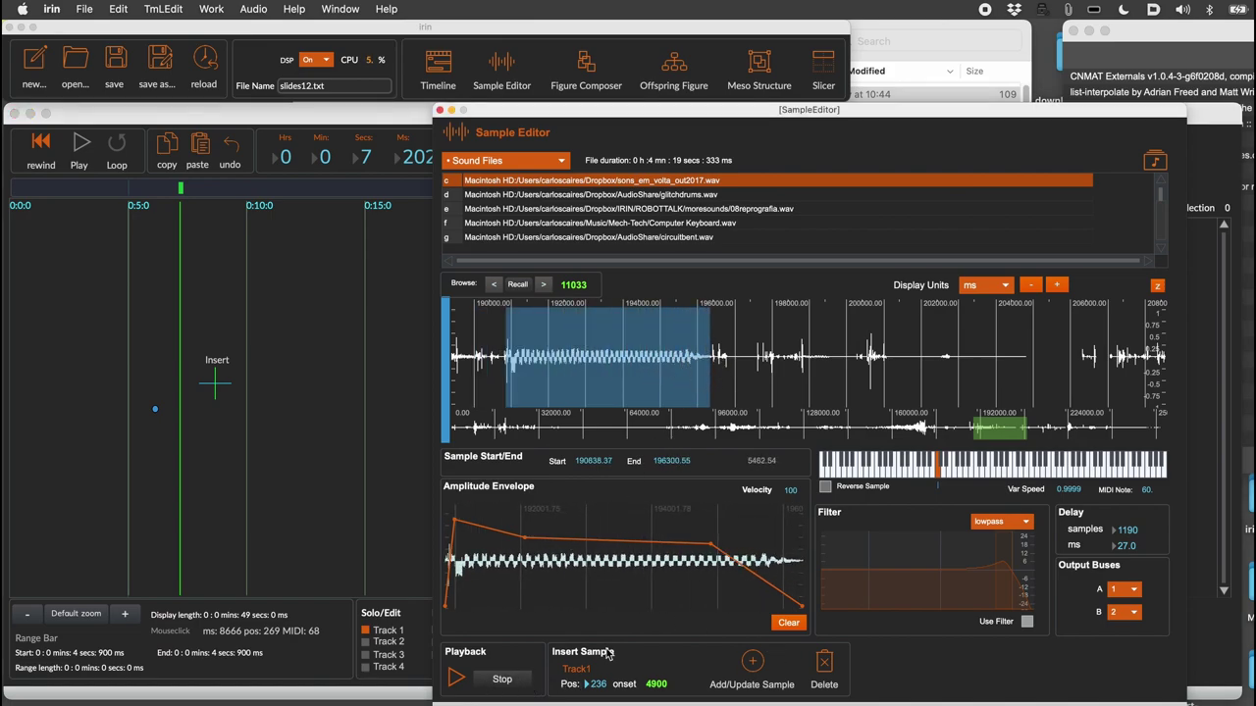
left_click(905, 471)
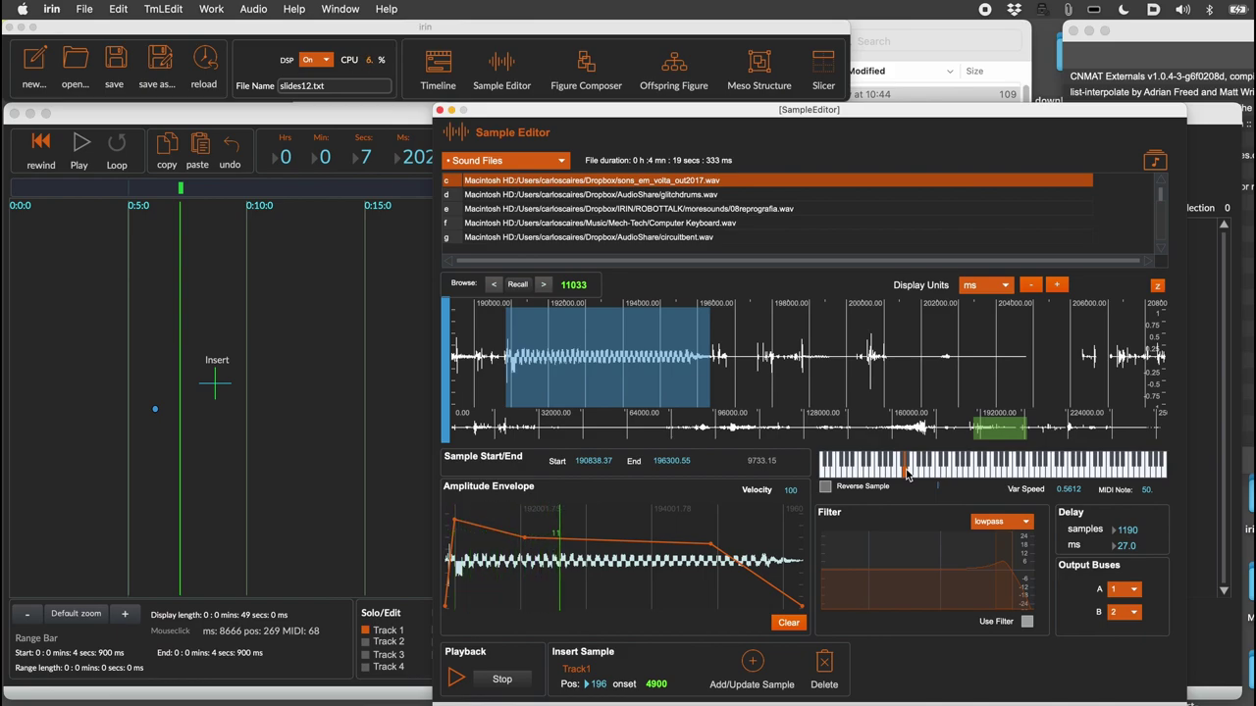
left_click(501, 679)
left_click_drag(551, 363, 663, 365)
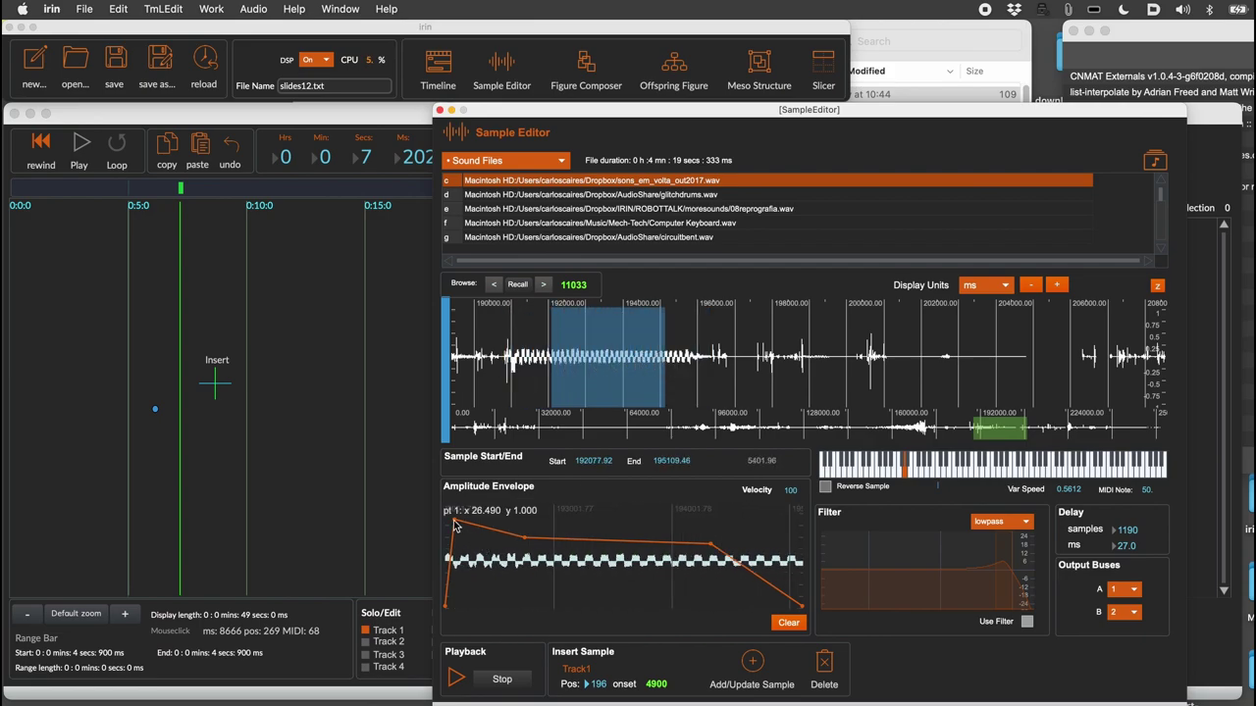
Step: Reshape the amplitude envelope with a slower attack and a peak near the middle, and set the velocity to 127
left_click_drag(453, 521, 503, 548)
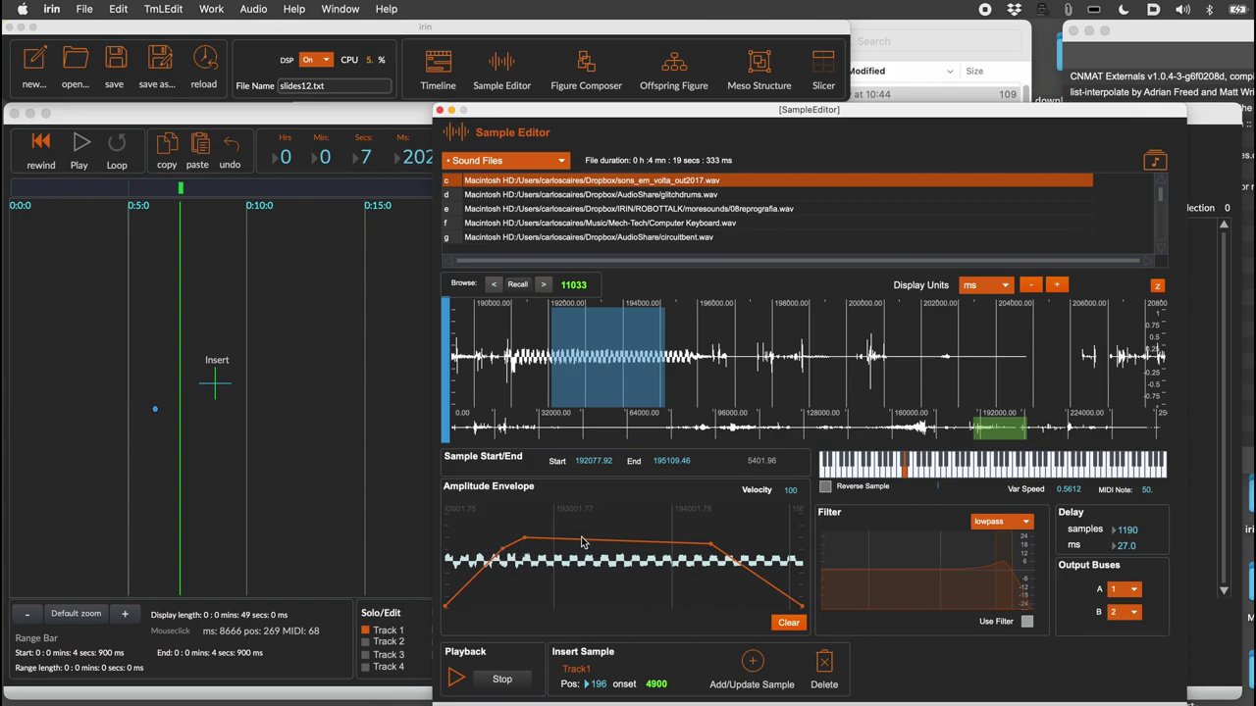
left_click_drag(588, 541, 611, 520)
left_click_drag(792, 493, 782, 424)
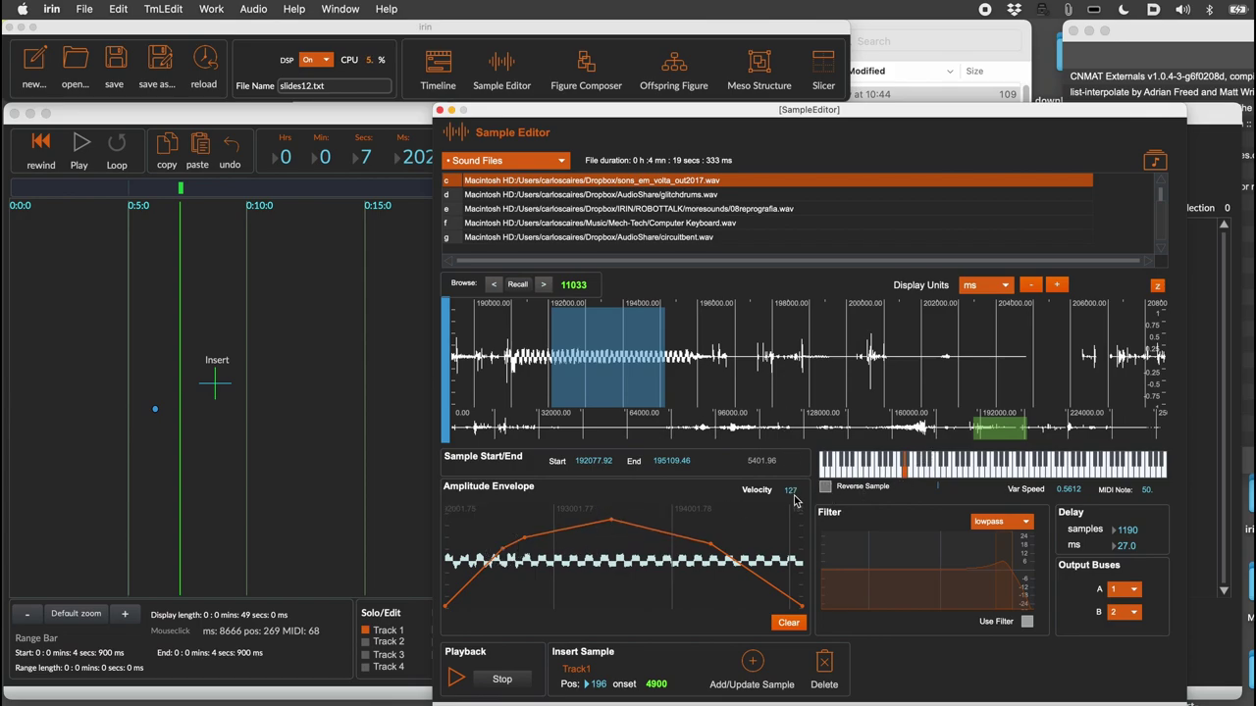
Step: Add the sample to Track 1 at 6433 ms with a delay of -14 ms and MIDI note 55
left_click_drag(1126, 547, 1119, 583)
left_click(921, 475)
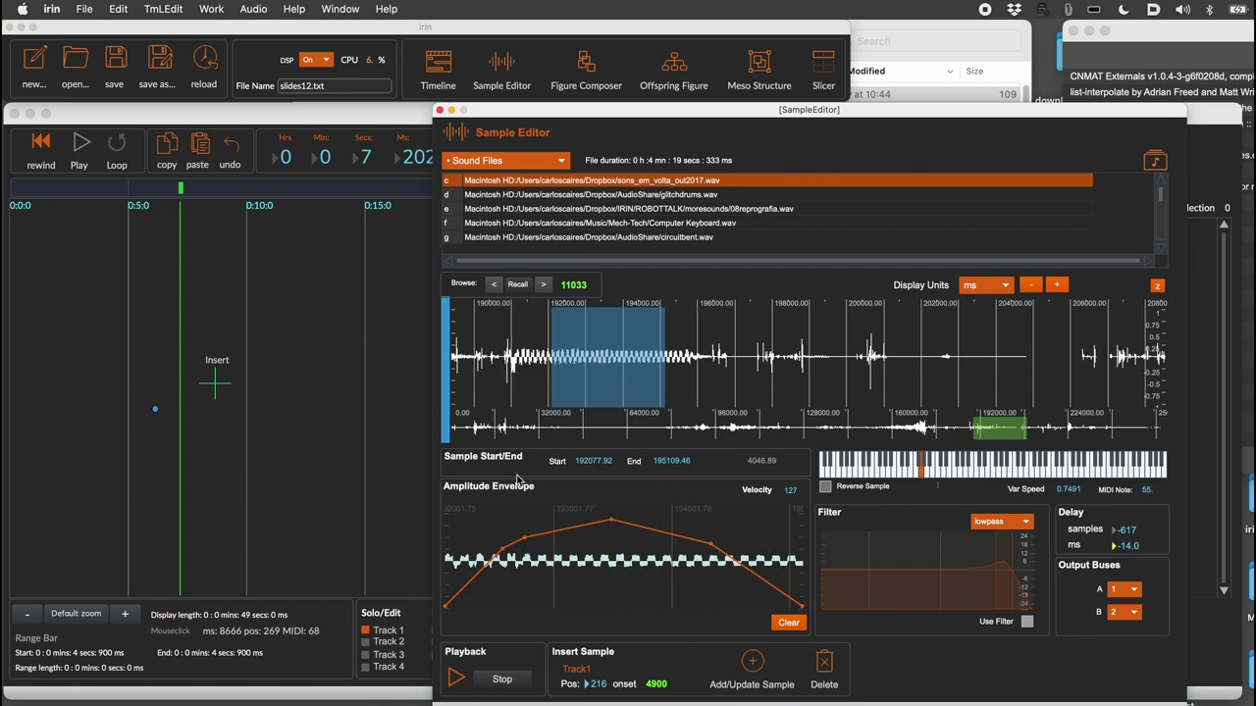
left_click(162, 467)
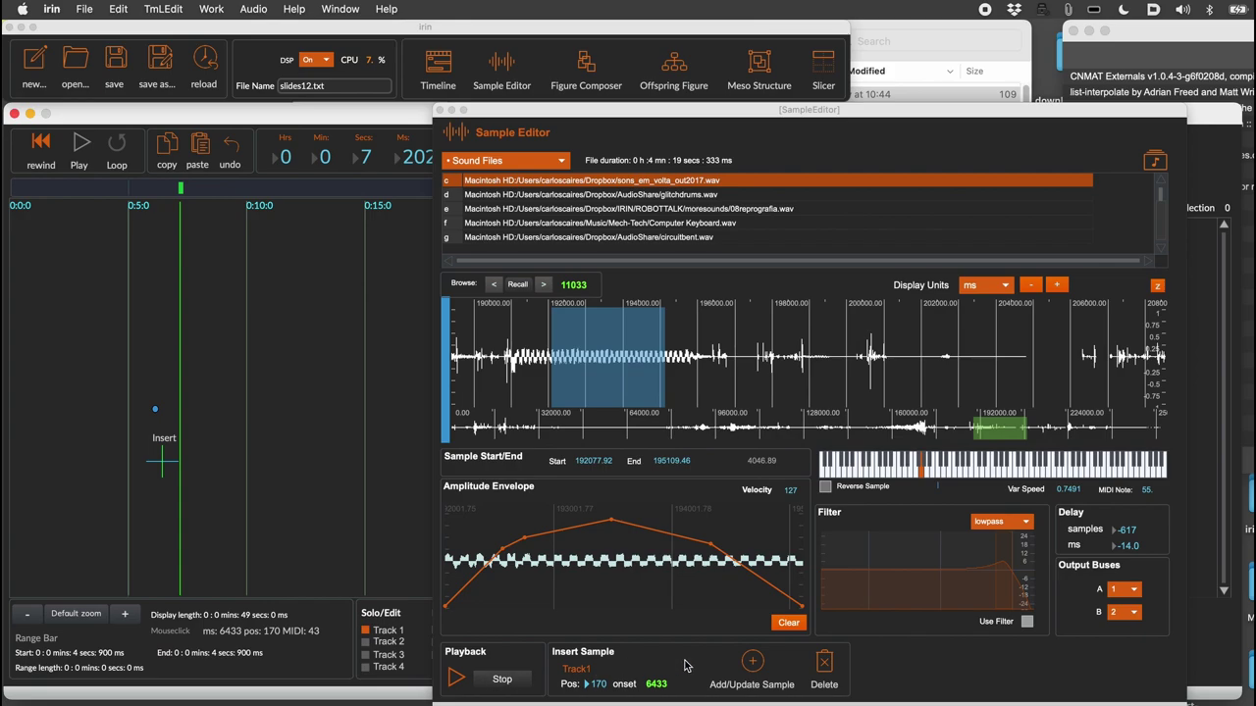
left_click(753, 664)
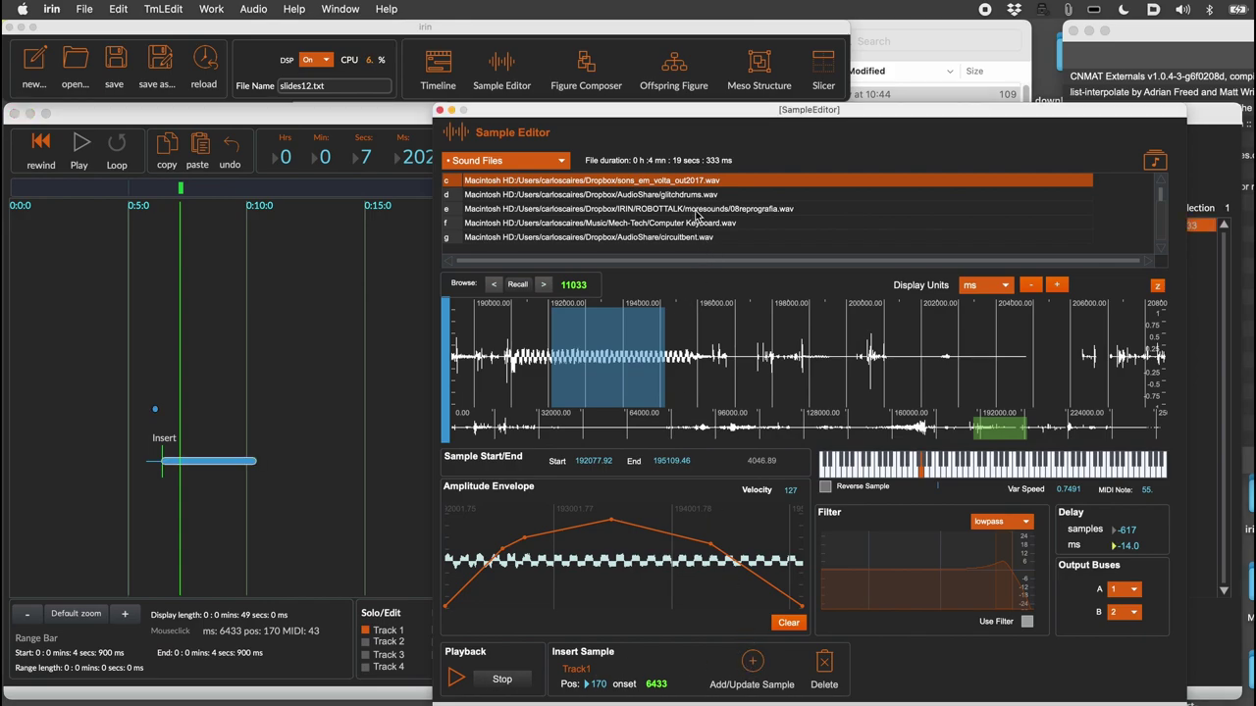
Step: Load the sound file 08reprografia.wav and select its transient at about 28038–28531 ms
left_click(695, 209)
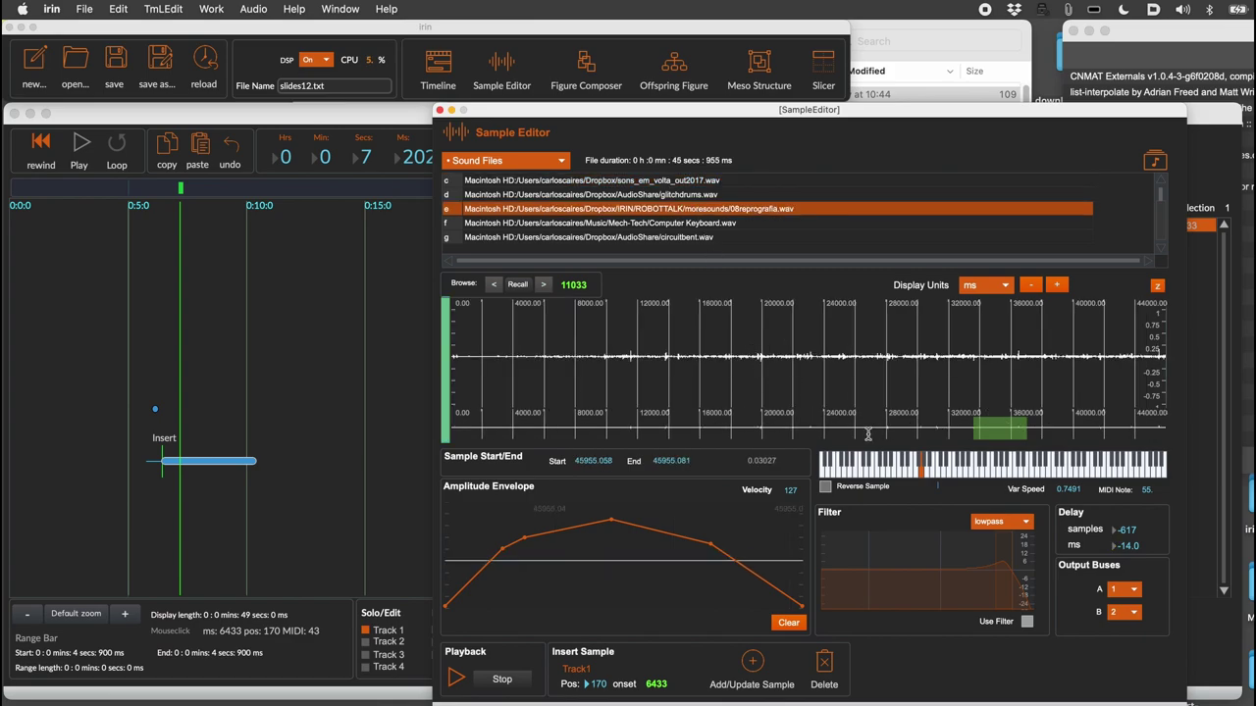
left_click_drag(864, 434, 944, 434)
left_click_drag(676, 360, 741, 371)
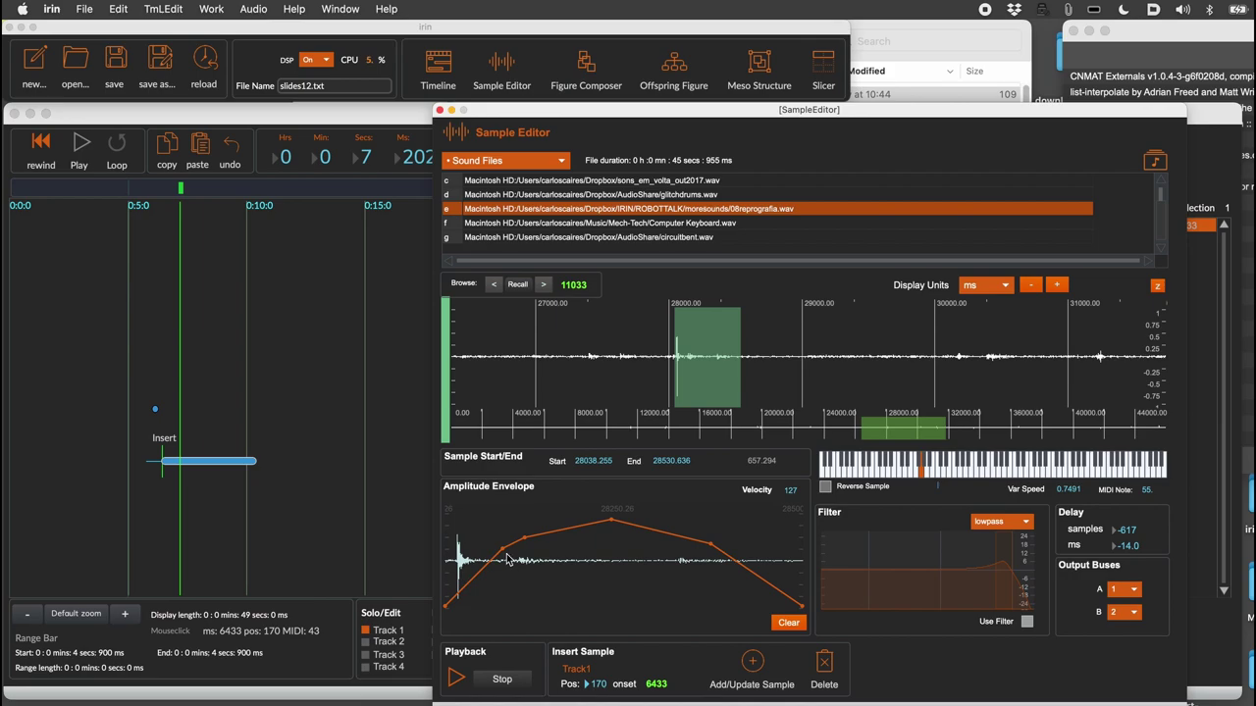
Step: Reshape the envelope into an immediate full-level attack with a gradual decay through about x 611, y 0.155, auditioning the sample
left_click_drag(502, 550, 443, 511)
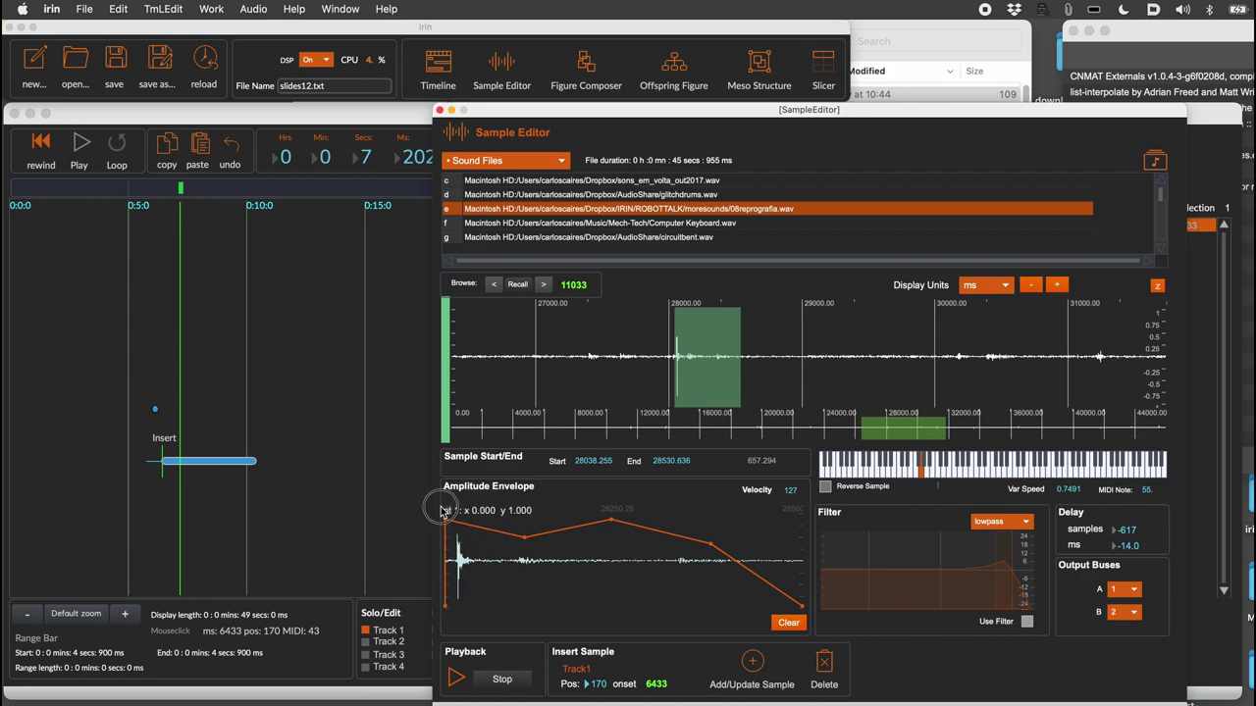
left_click(456, 677)
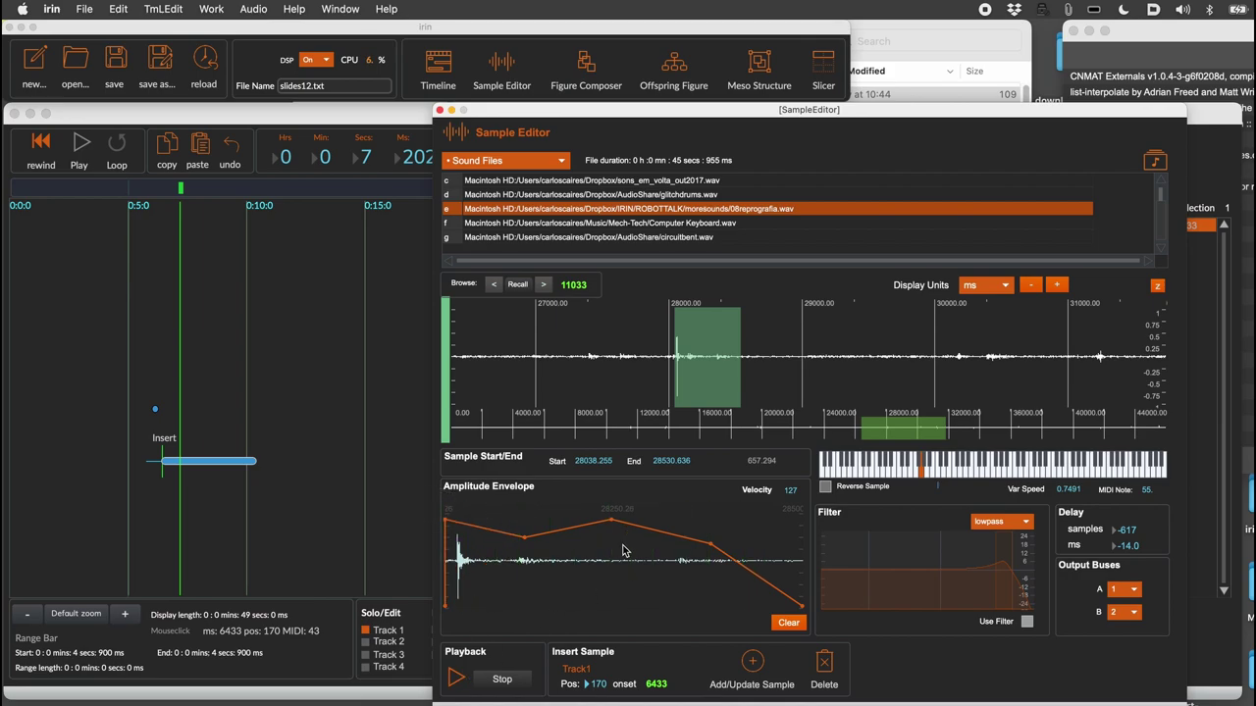
left_click_drag(611, 521, 574, 571)
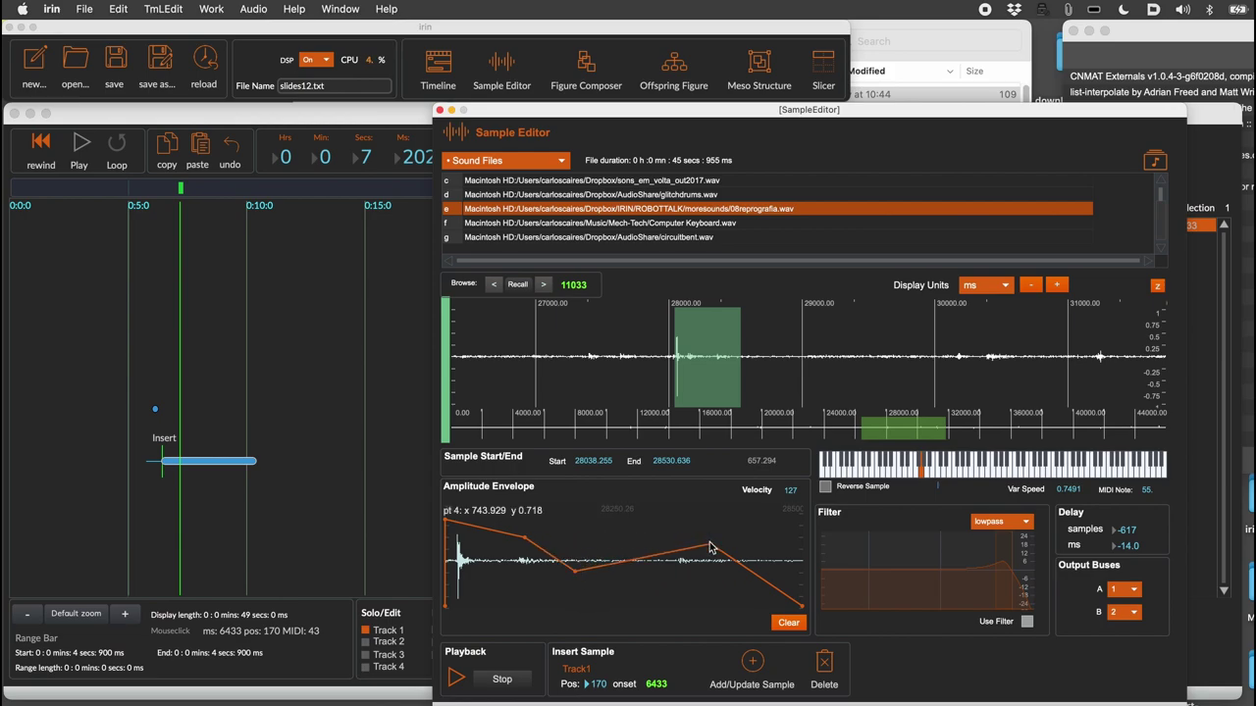
left_click_drag(712, 547, 663, 593)
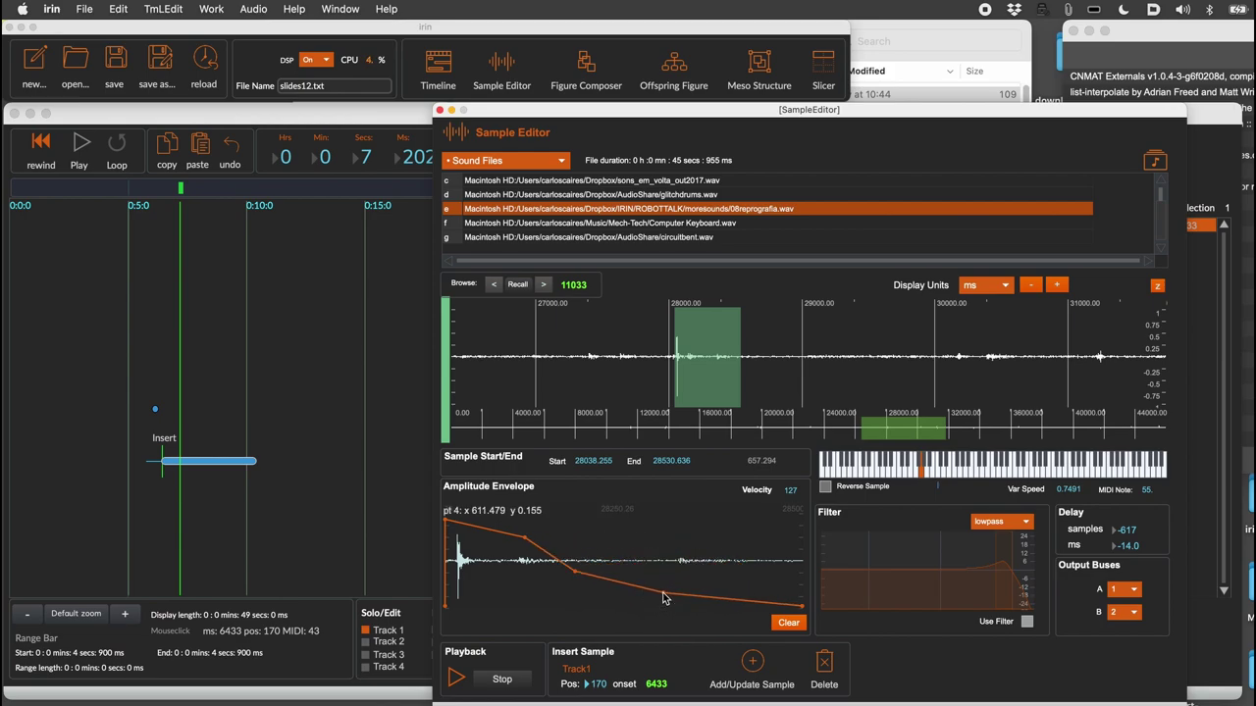
Step: Set the delay to 8.98 ms and audition the sample at MIDI notes 47 and 52, ending on note 50
left_click(893, 476)
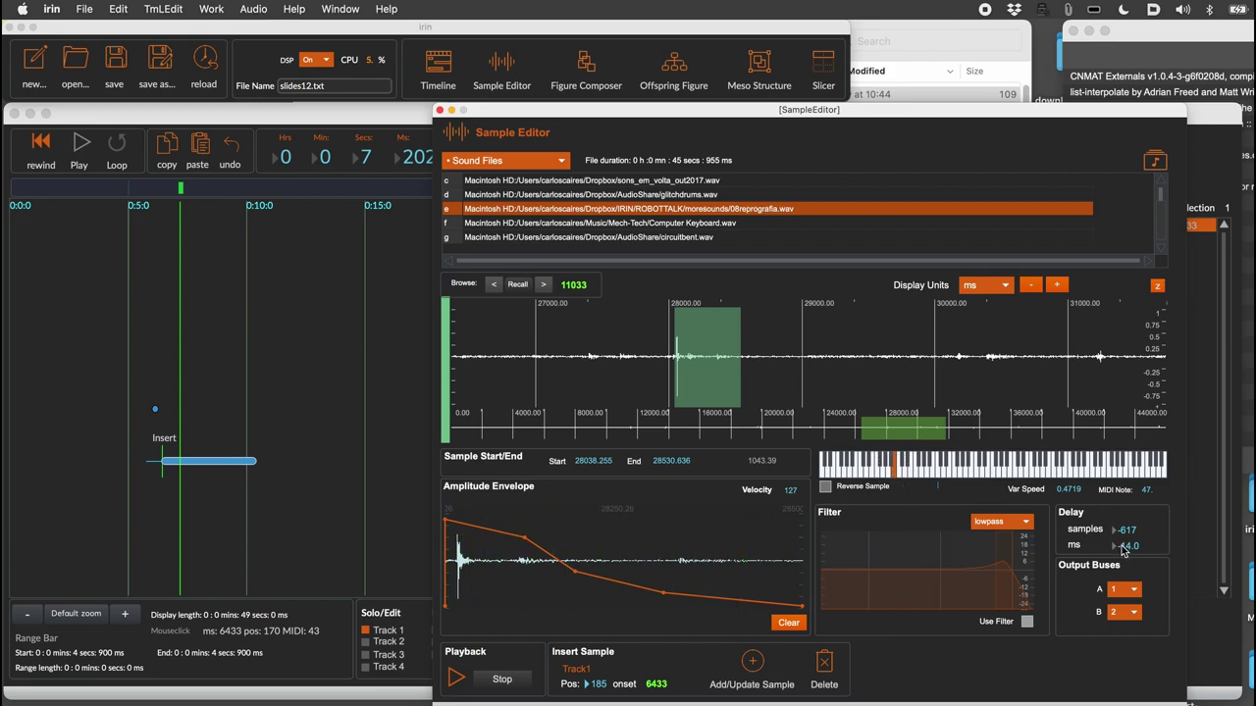
left_click_drag(1124, 552, 1118, 533)
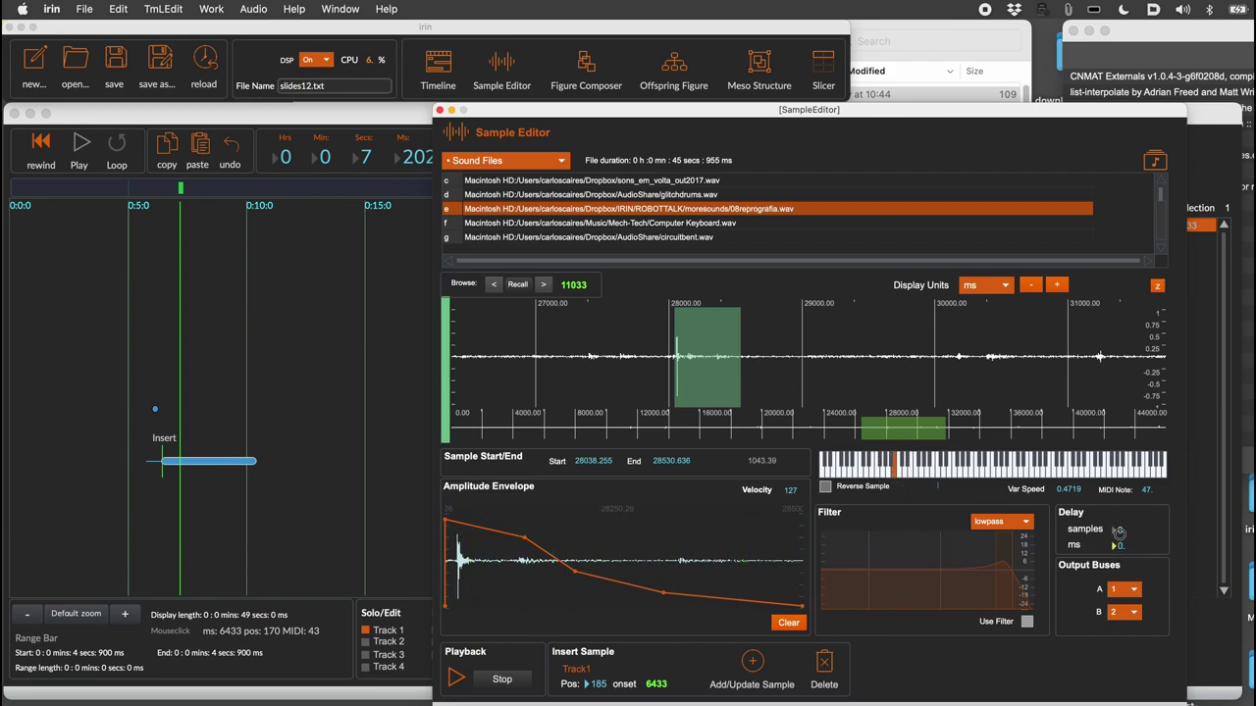
left_click(895, 475)
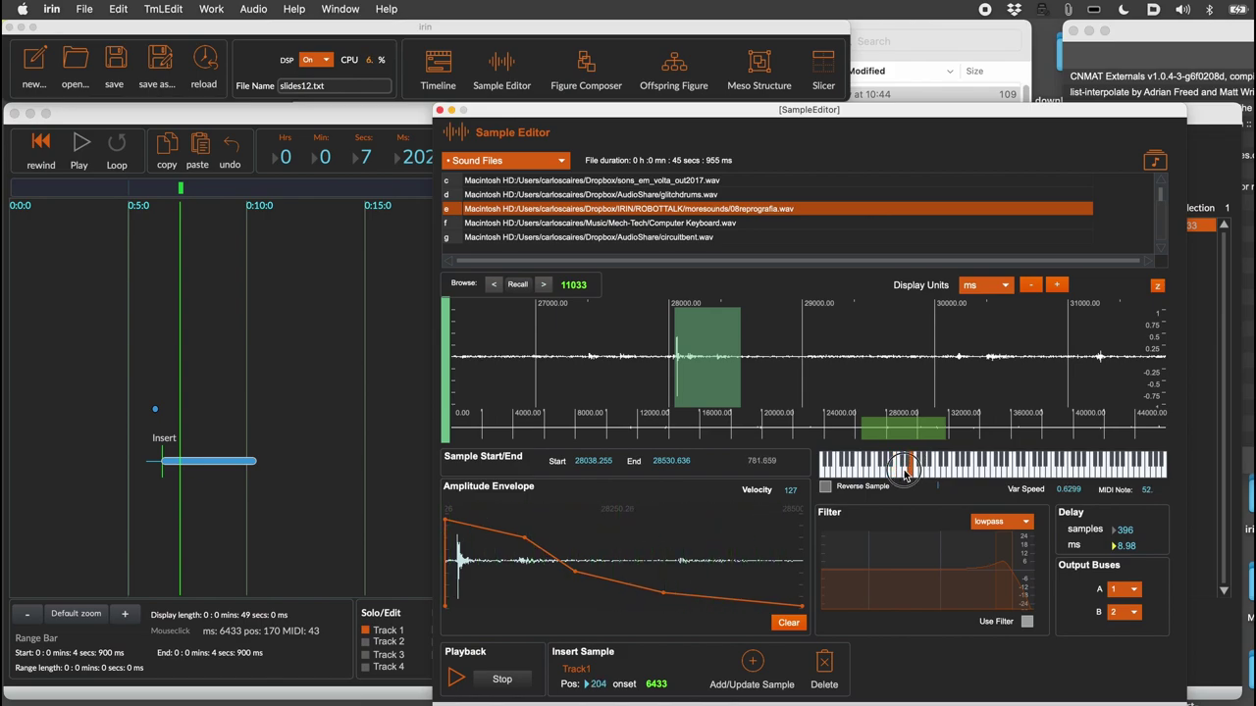
left_click(904, 473)
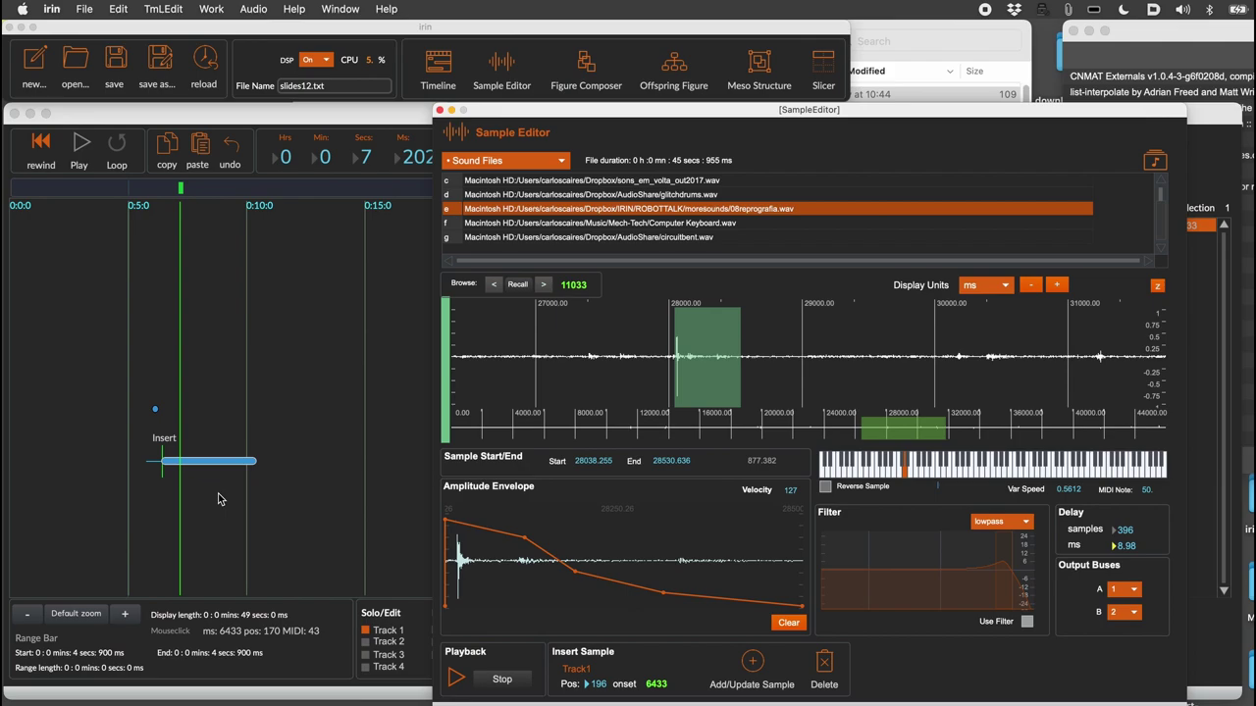
Step: Add the 08reprografia sample to Track 1 at 10233 ms
left_click(251, 432)
left_click(252, 433)
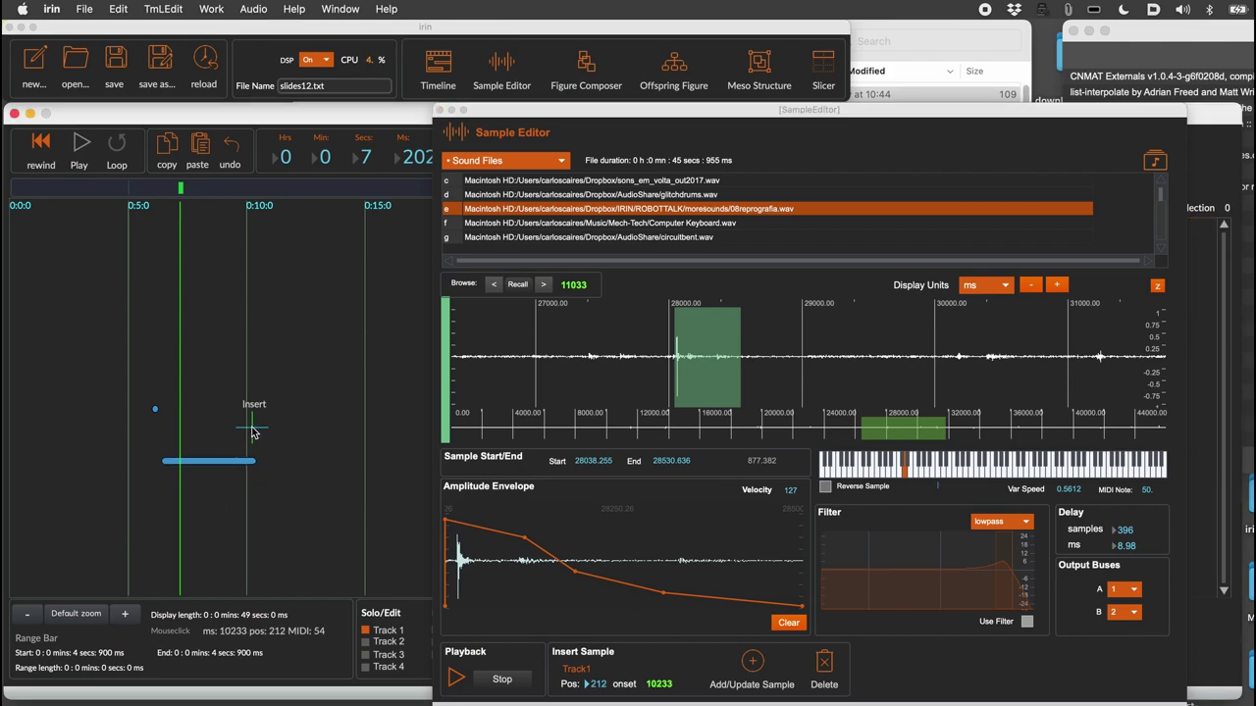
left_click(754, 664)
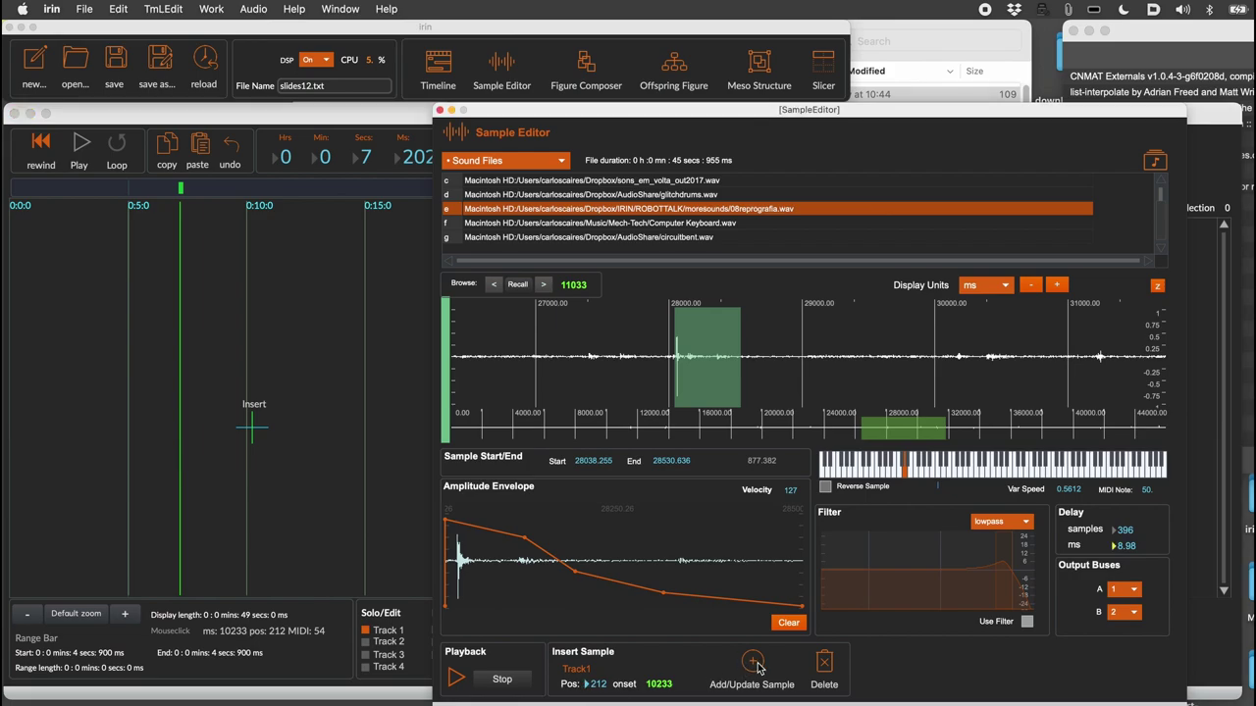
Step: Play the timeline from 4866 ms through the inserted samples and place the insertion point at 12533 ms
left_click(127, 189)
key("space")
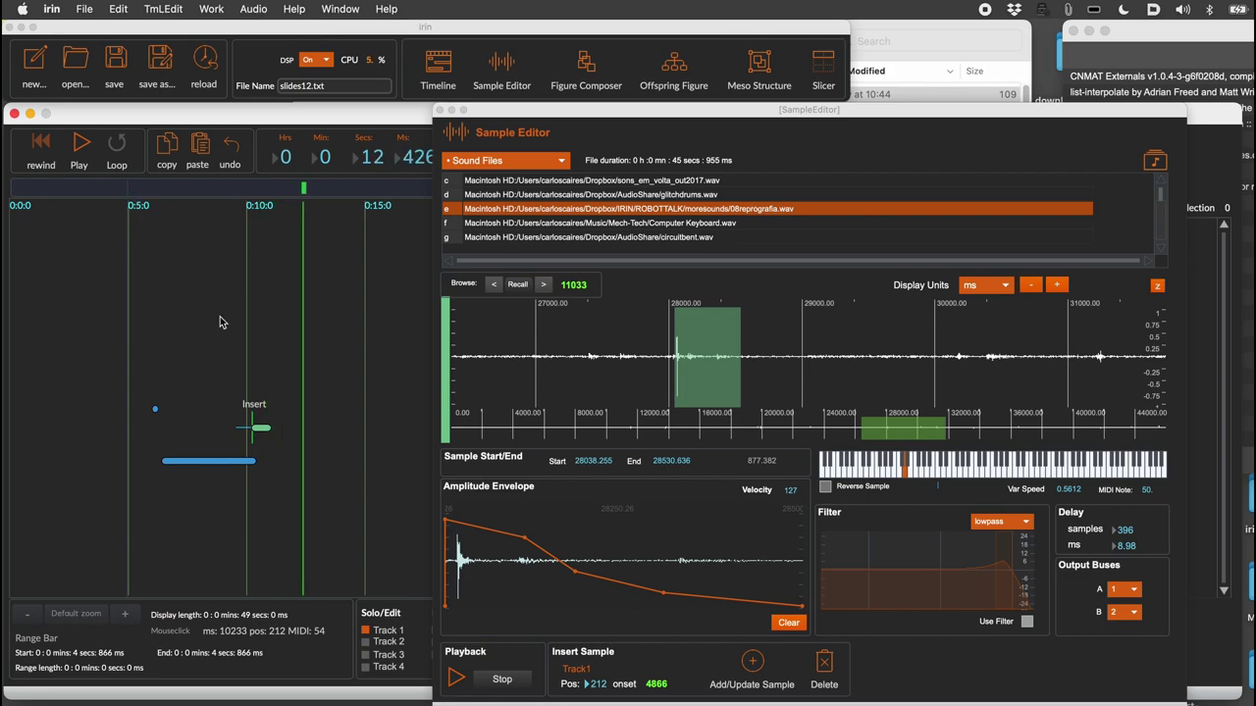
left_click(305, 264)
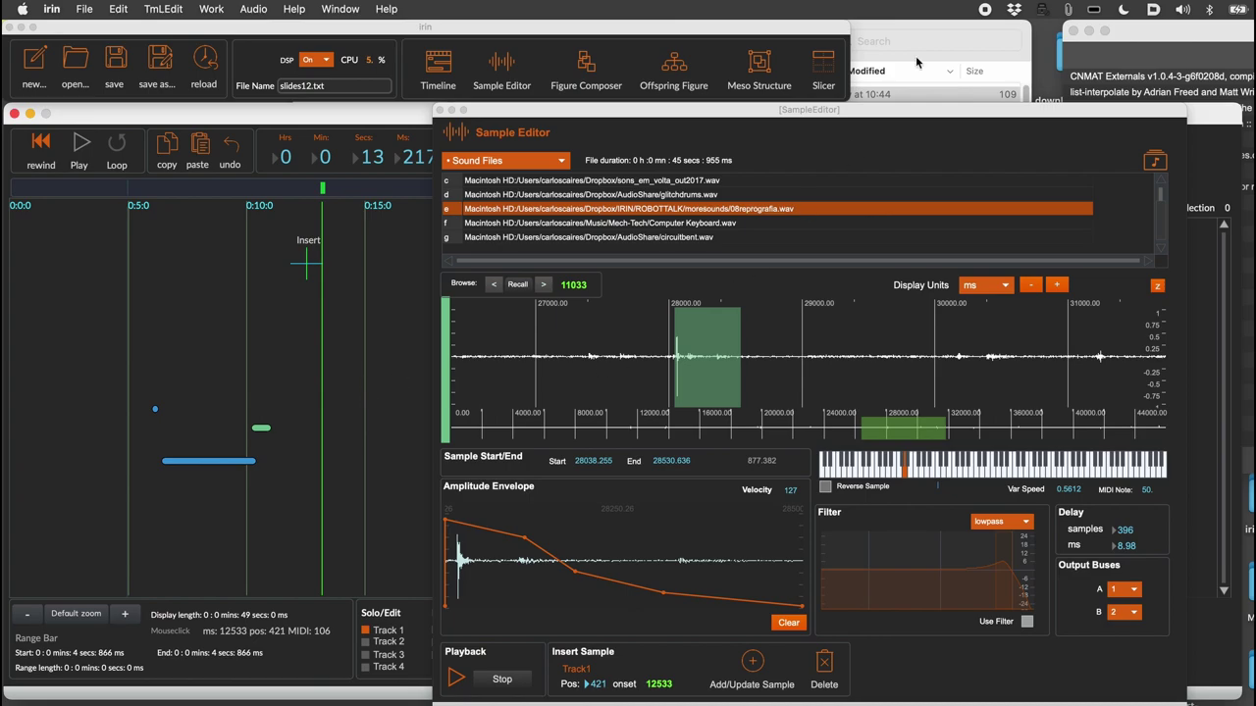